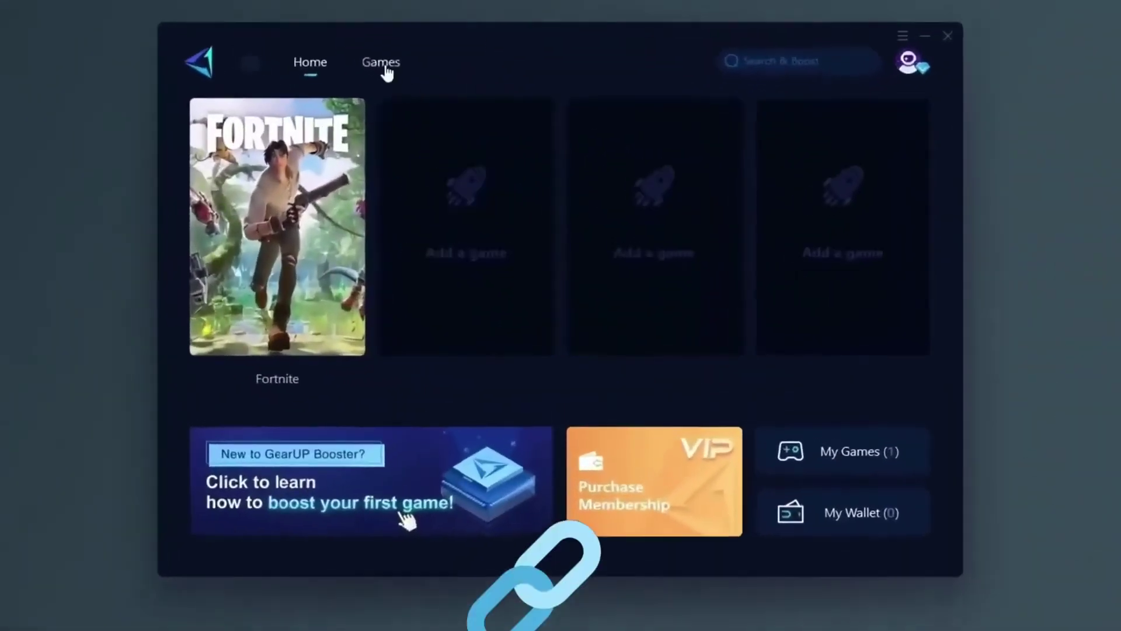
# Step: Start boosting Fortnite from its tile on the GearUP Booster home screen
pyautogui.click(270, 383)
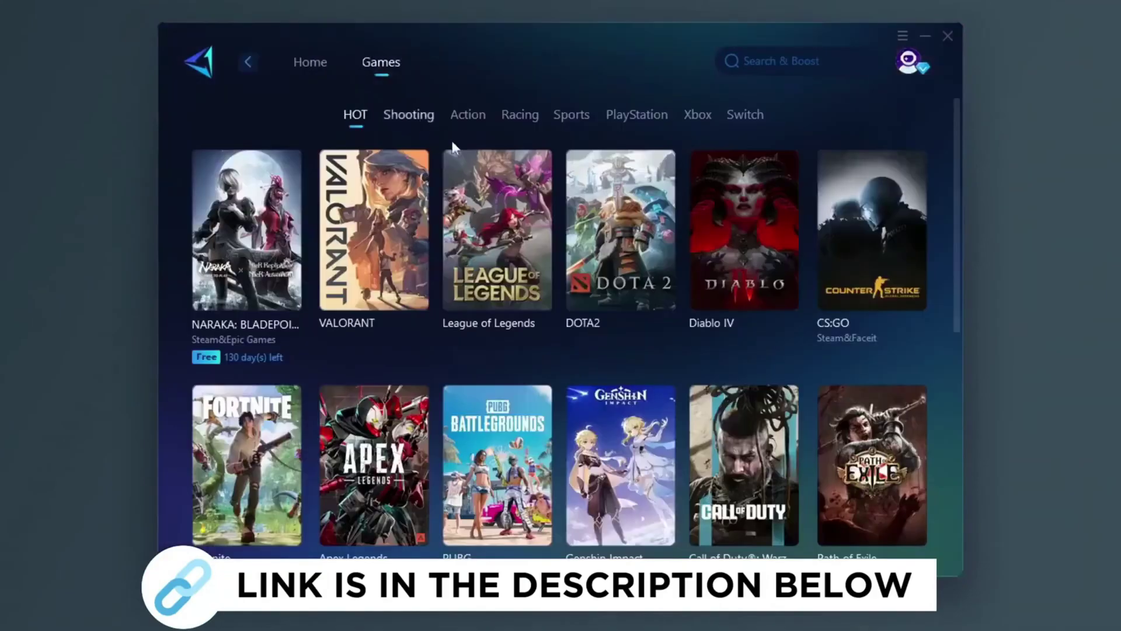
pyautogui.scroll(-2, 451, 145)
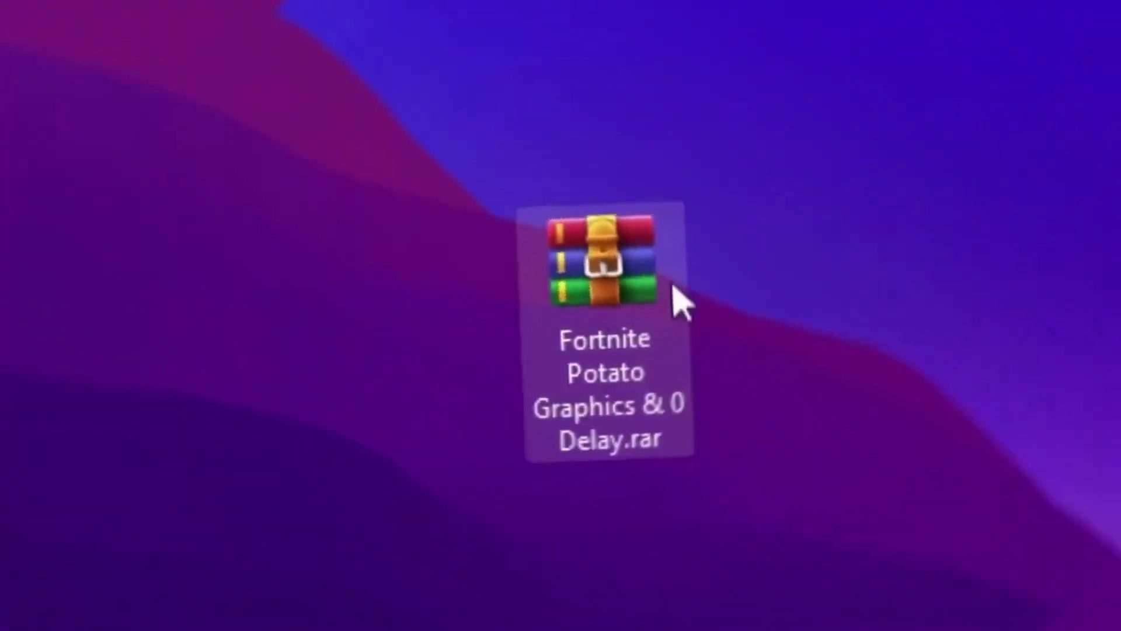
# Step: Extract the AMD and INTEL and NVIDIA folders from the potato graphics archive, replacing existing files
pyautogui.doubleClick(621, 288)
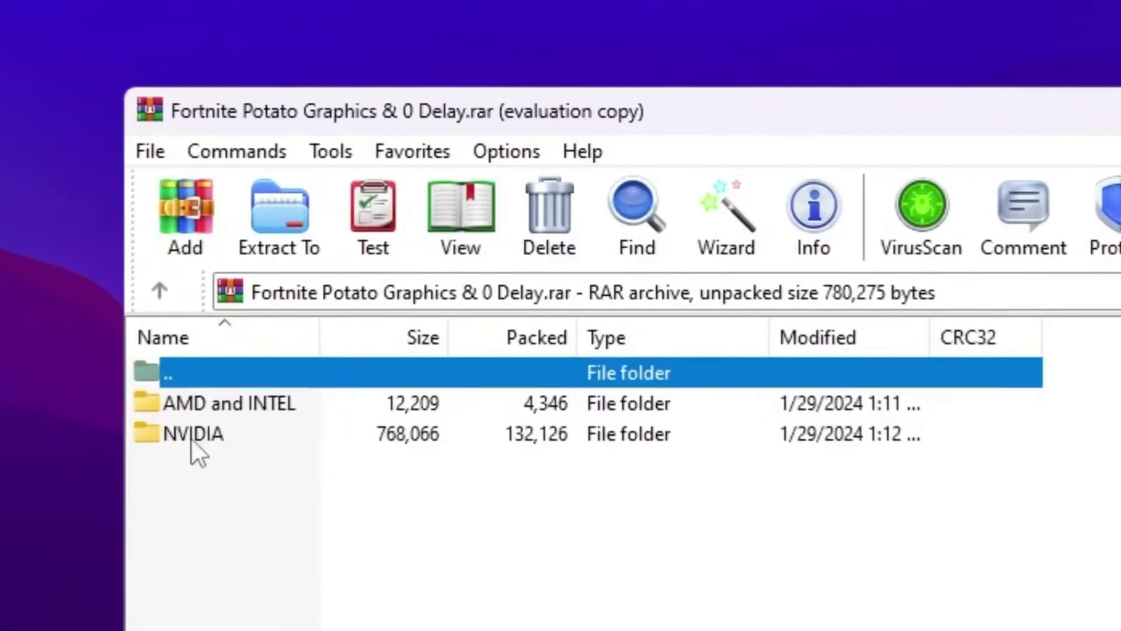
pyautogui.moveTo(268, 471); pyautogui.dragTo(200, 399)
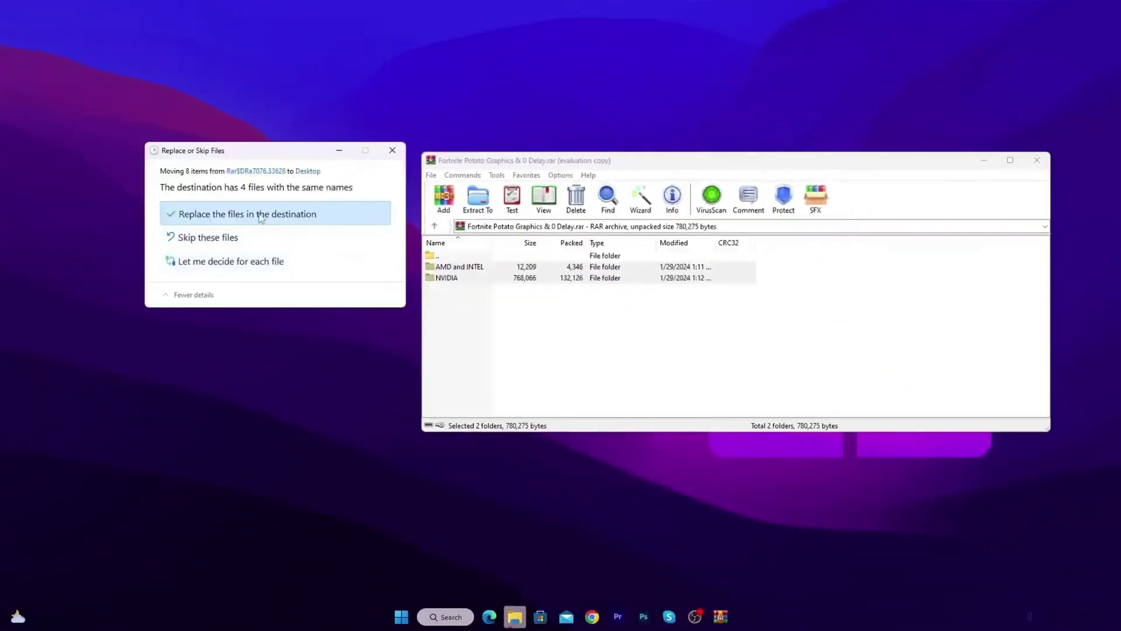
pyautogui.click(307, 217)
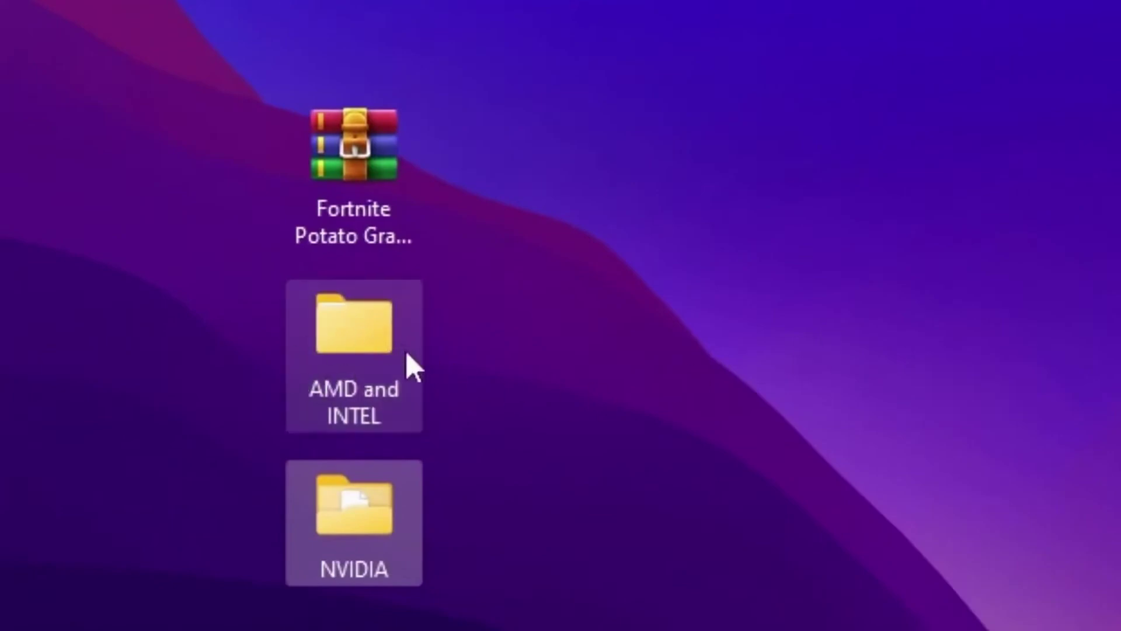
# Step: Run nvidiaProfileInspector.exe from NVIDIA > nvidiaProfileInspector with administrator approval
pyautogui.click(656, 356)
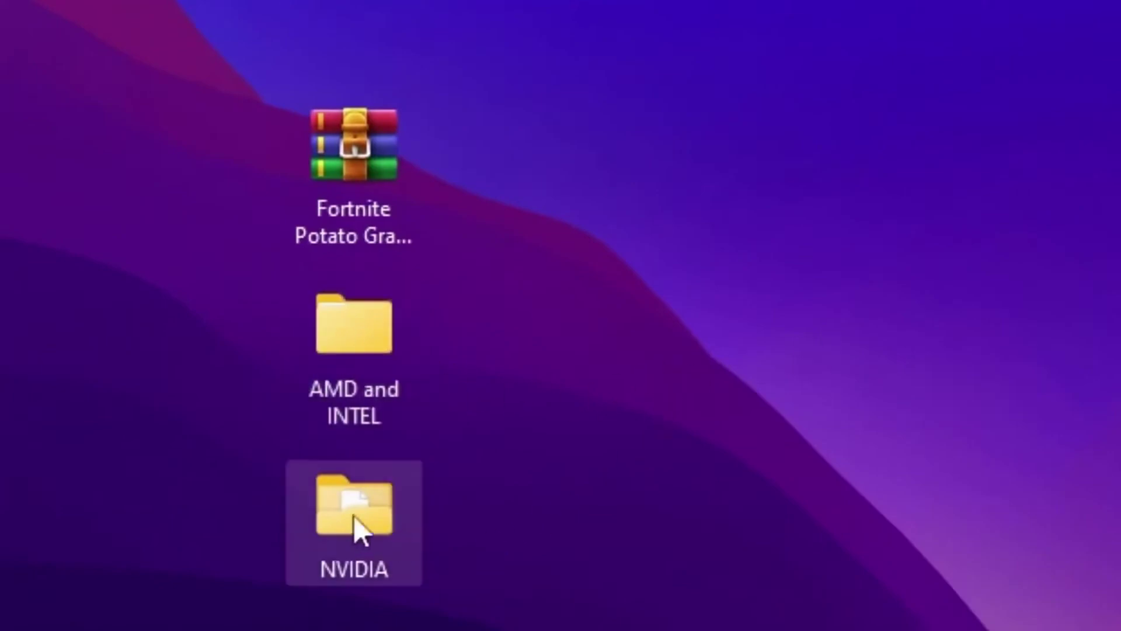
pyautogui.doubleClick(401, 526)
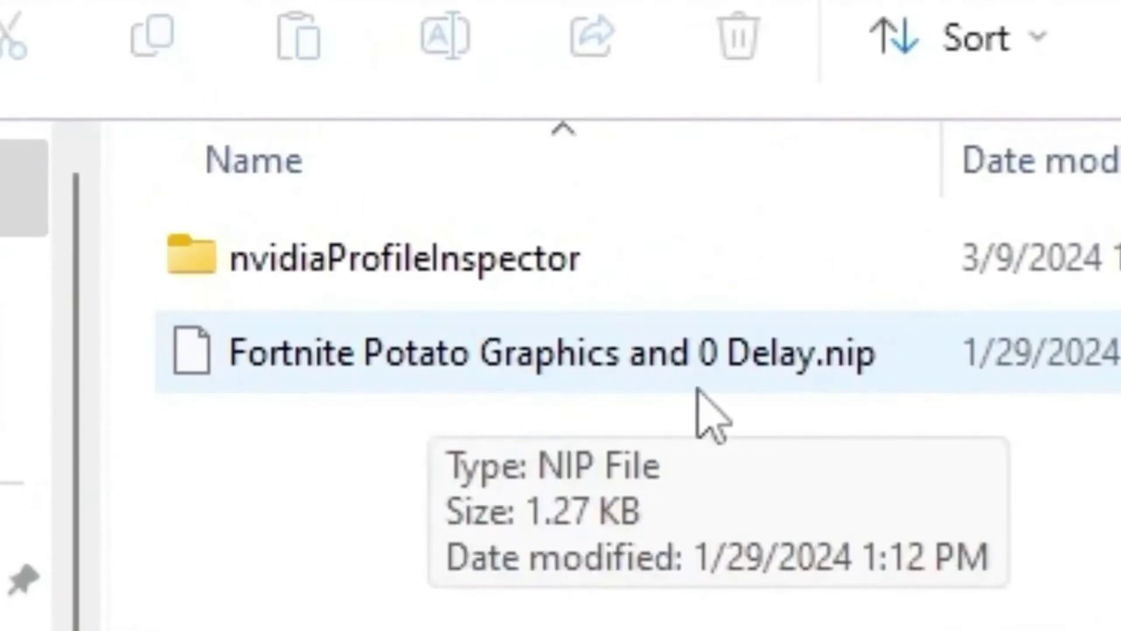
pyautogui.click(464, 279)
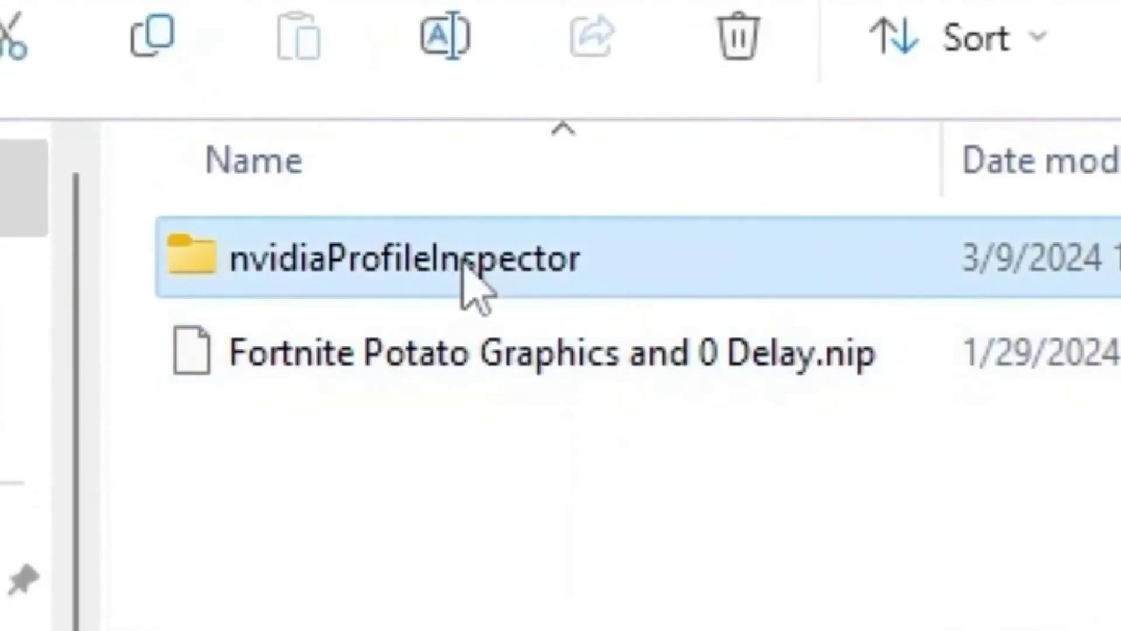
pyautogui.doubleClick(473, 279)
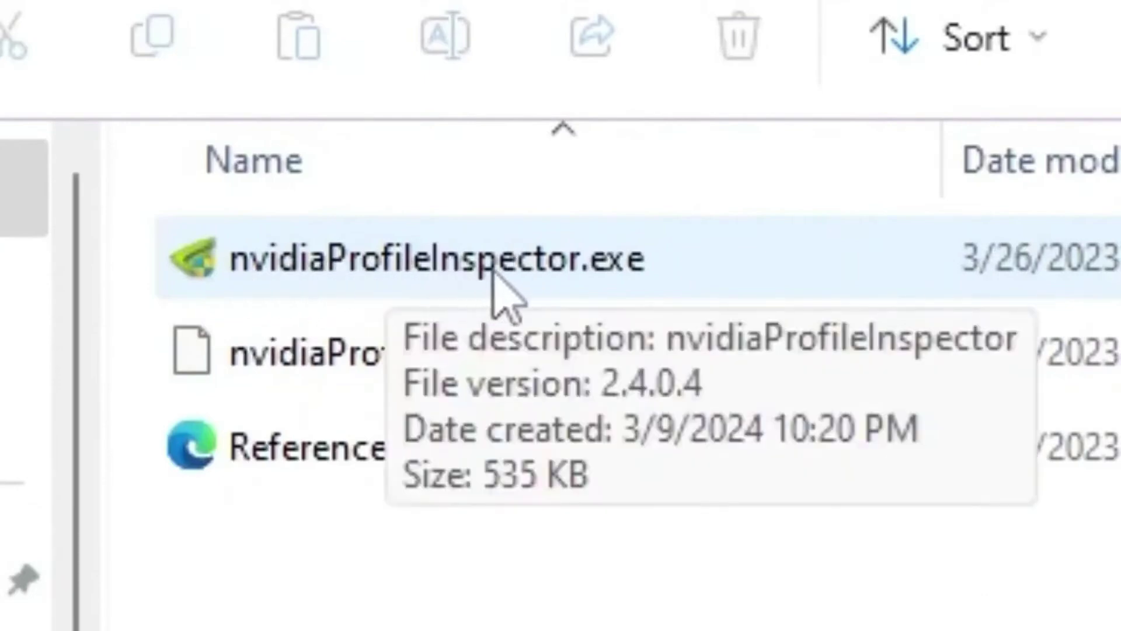
pyautogui.doubleClick(393, 257)
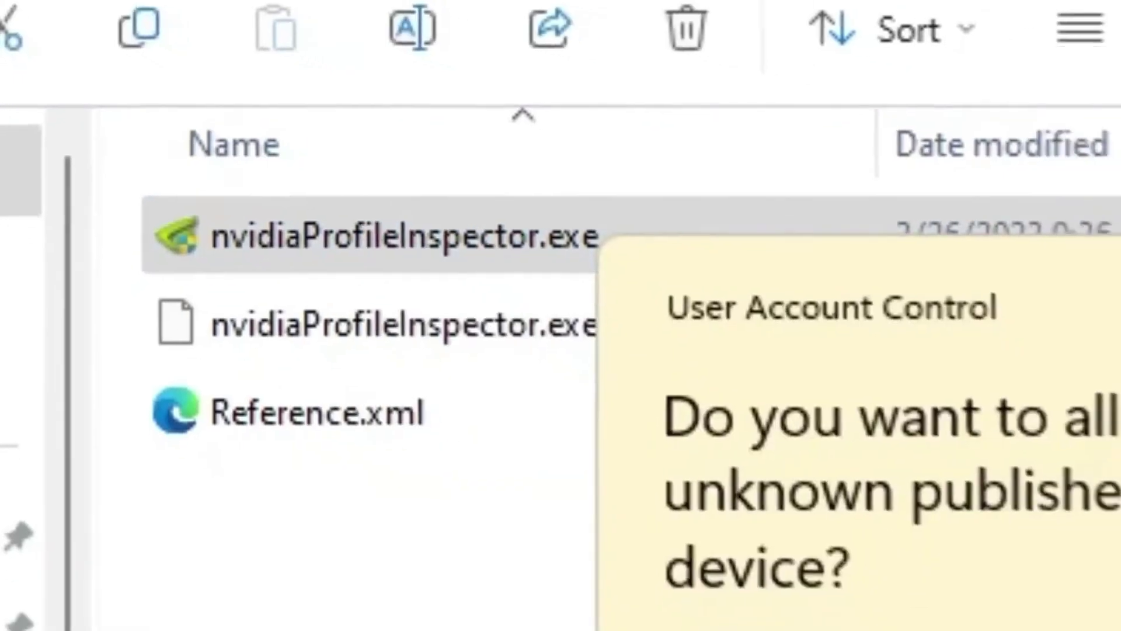
pyautogui.click(421, 551)
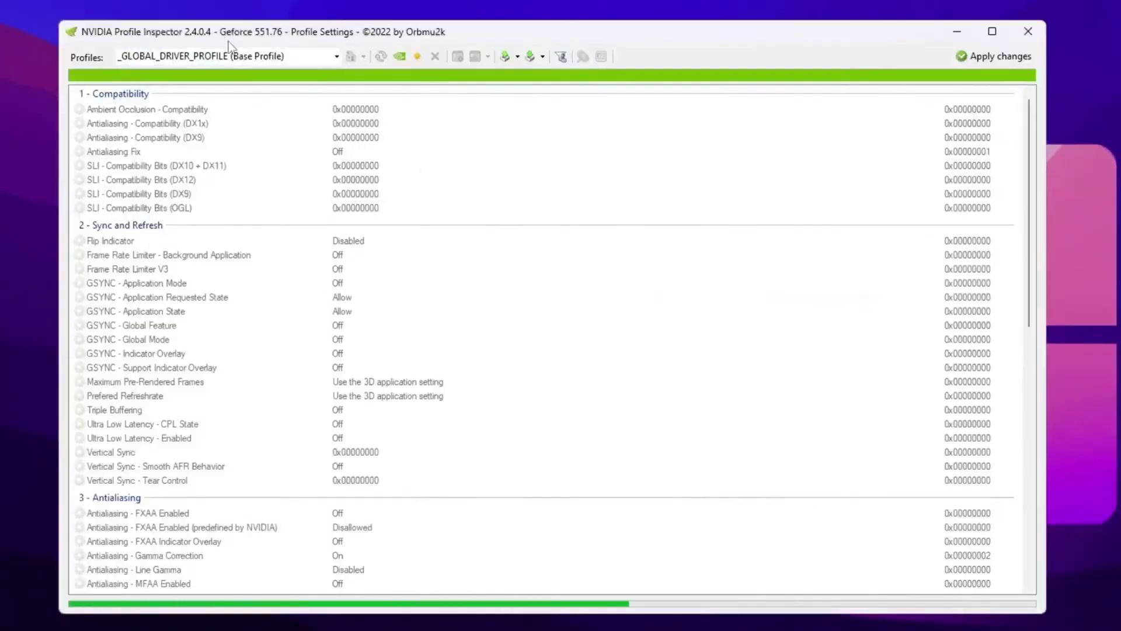
# Step: Search 'fort' in the Profiles box and load the Fortnite profile
pyautogui.click(281, 58)
pyautogui.write('fpr')
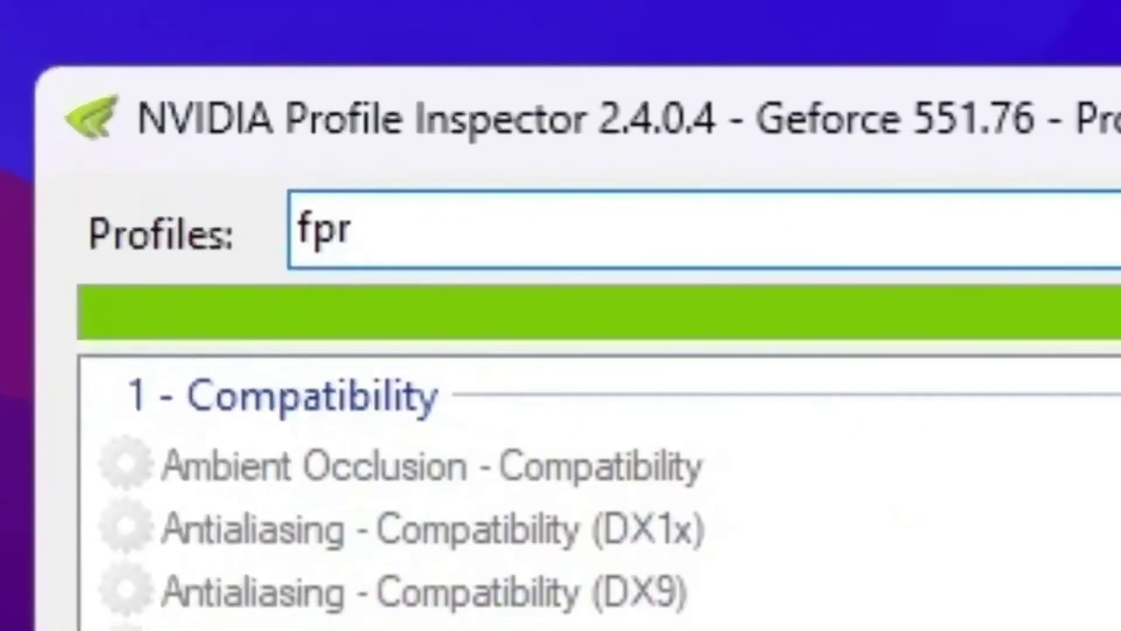
pyautogui.press('BackSpace')
pyautogui.press('BackSpace')
pyautogui.write('ort')
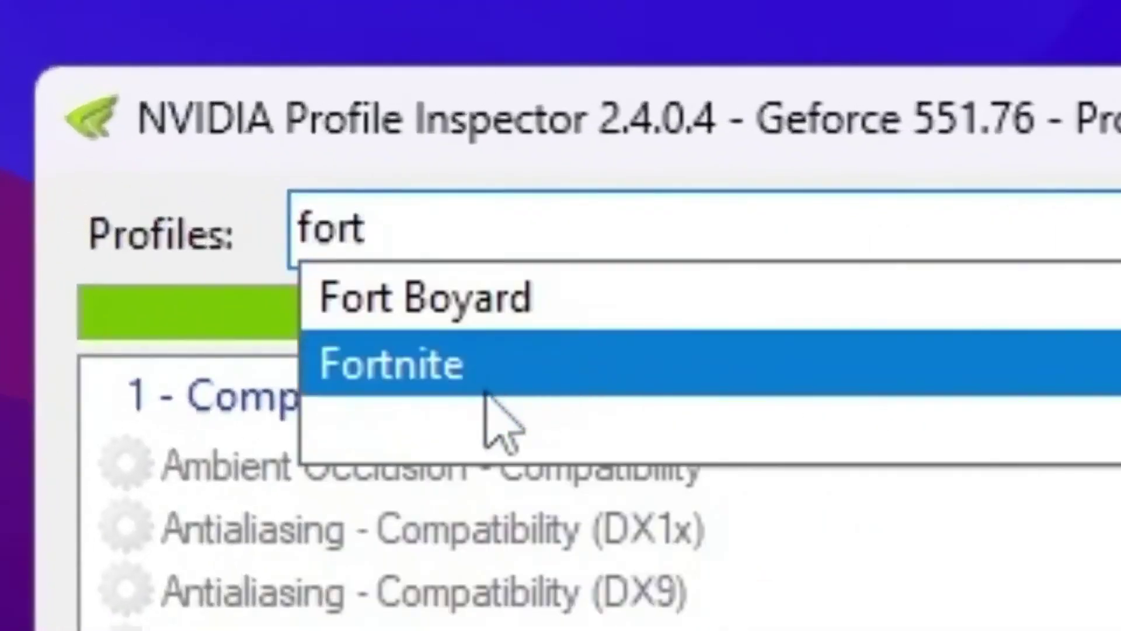
pyautogui.click(403, 373)
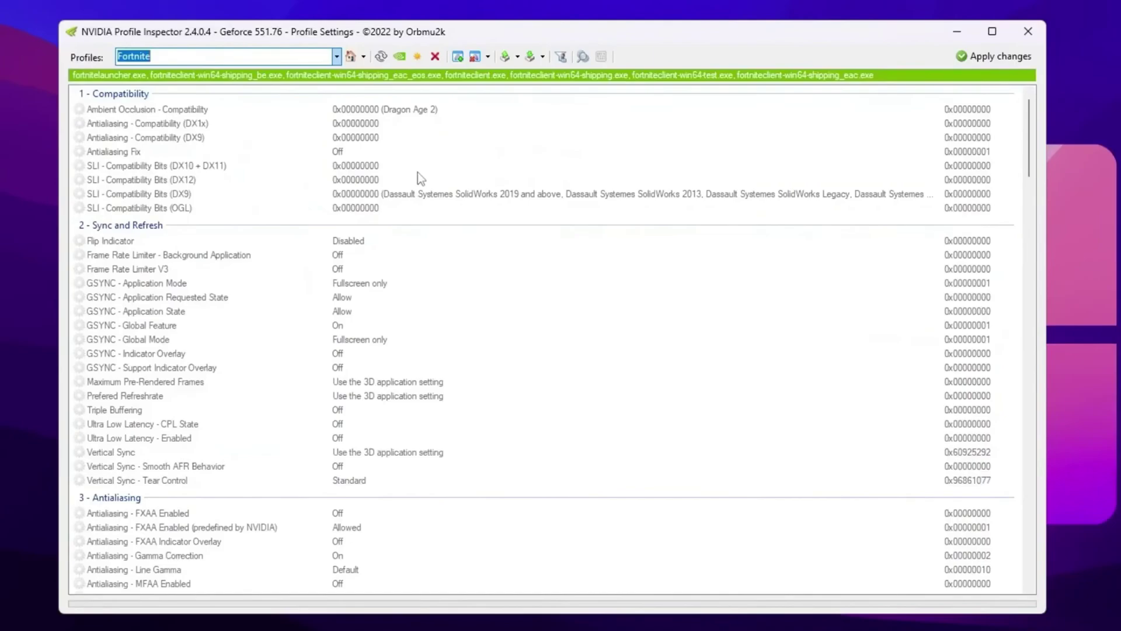
pyautogui.scroll(-4, 418, 178)
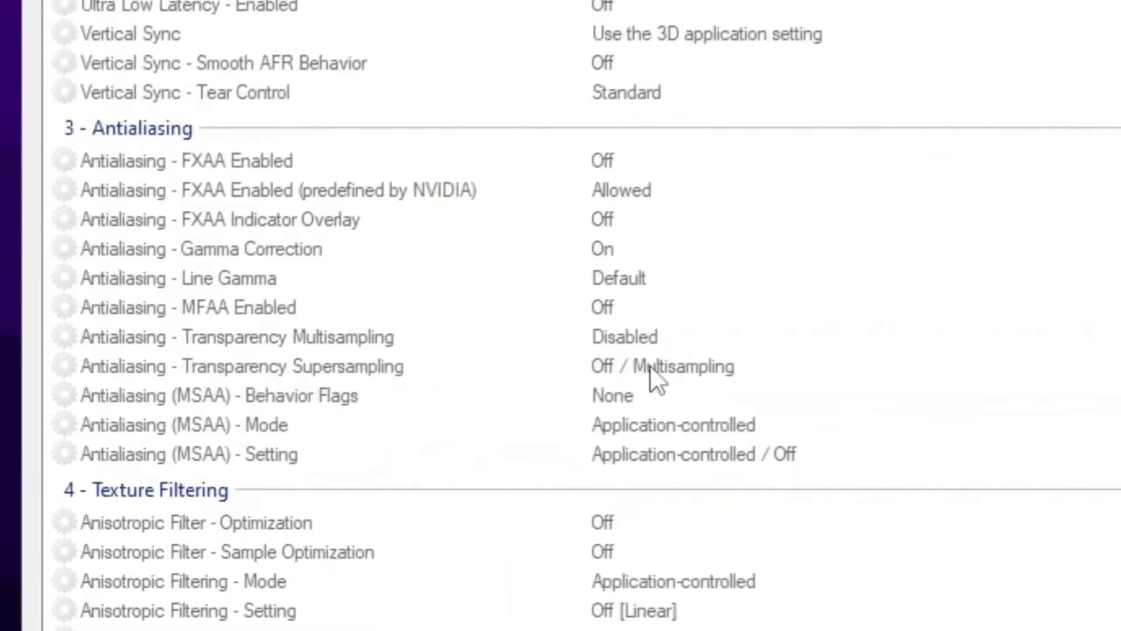
# Step: Set Transparency Supersampling to 0x00000008 AA_MODE_REPLAY_MODE_ALL, then begin editing LOD Bias (DX)
pyautogui.click(650, 368)
pyautogui.click(666, 366)
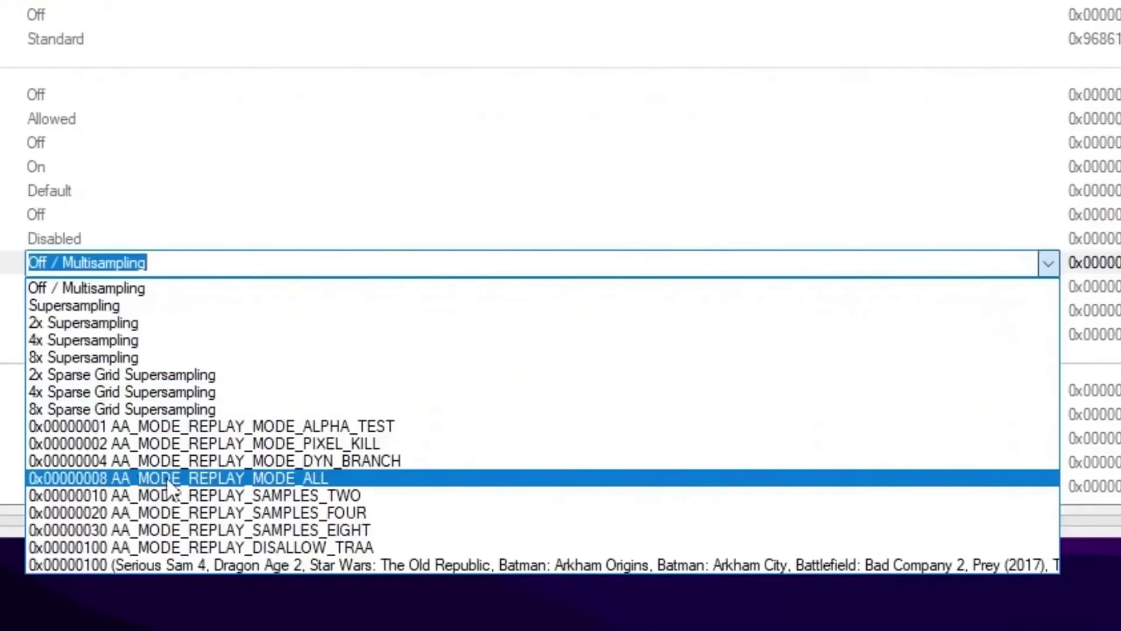
pyautogui.click(246, 479)
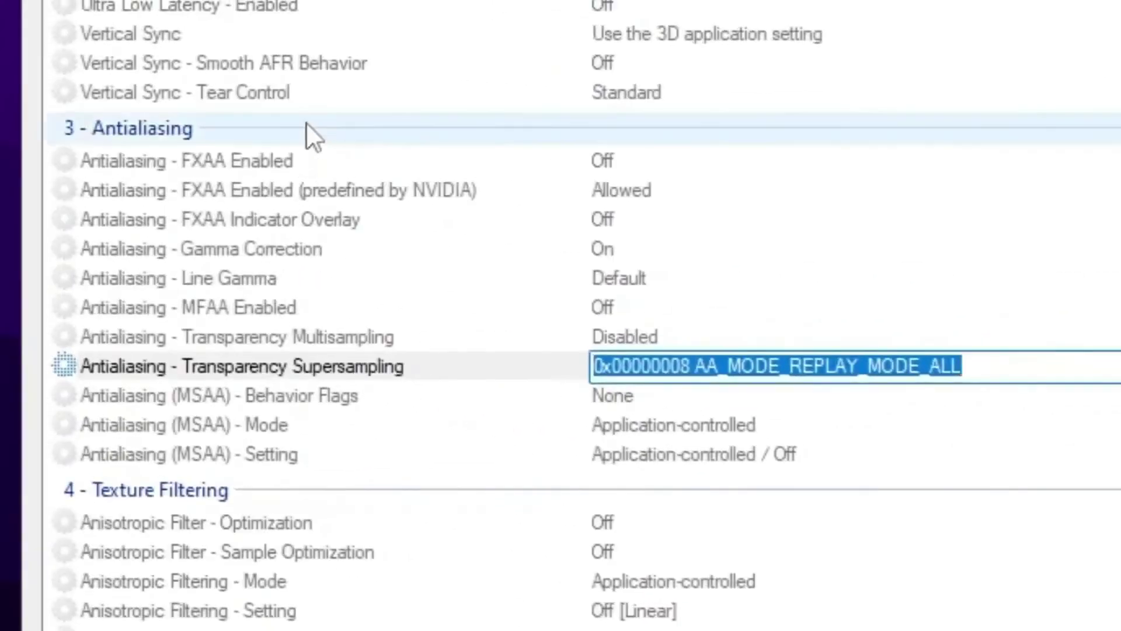
pyautogui.scroll(-4, 333, 157)
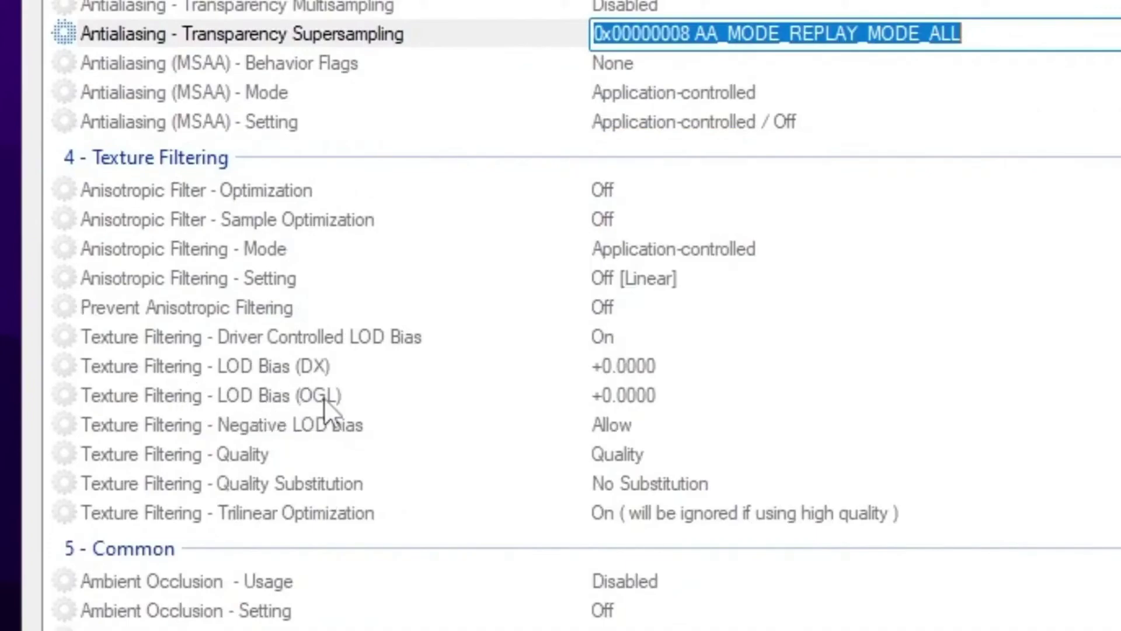
pyautogui.click(696, 375)
pyautogui.click(876, 365)
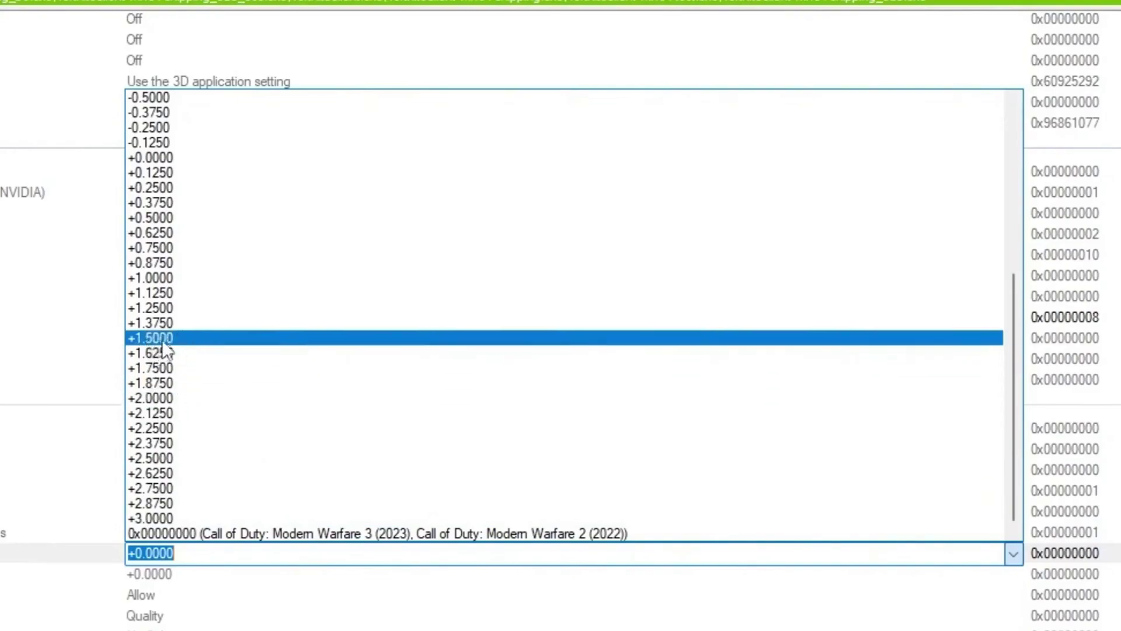
# Step: Set both the DX and OGL Texture Filtering LOD Bias values to +2.0000
pyautogui.click(153, 400)
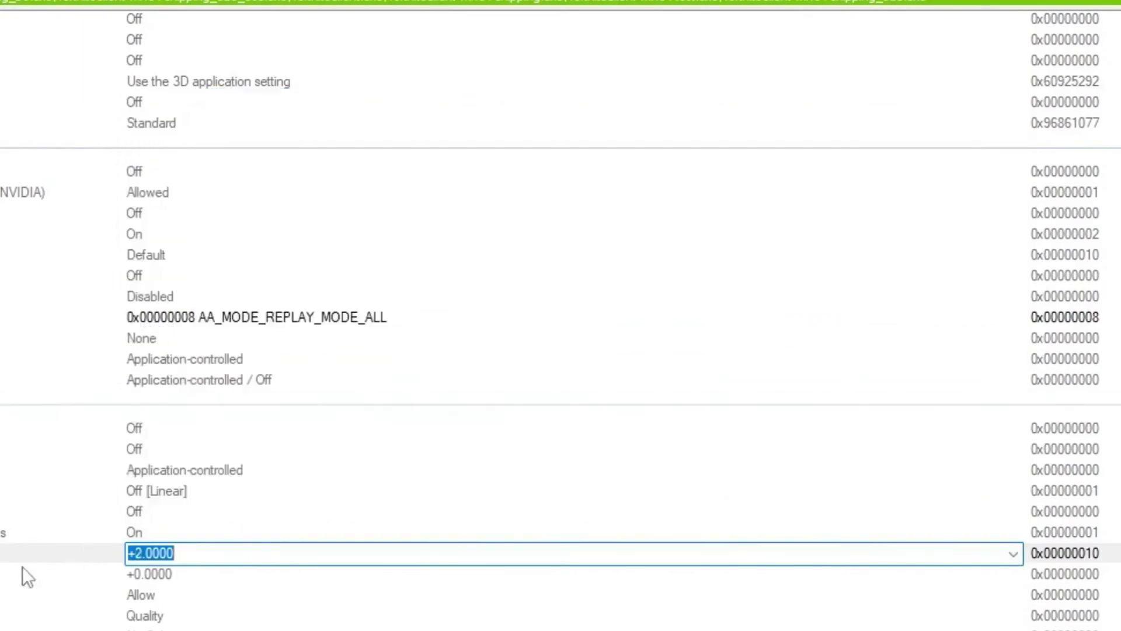
pyautogui.click(142, 573)
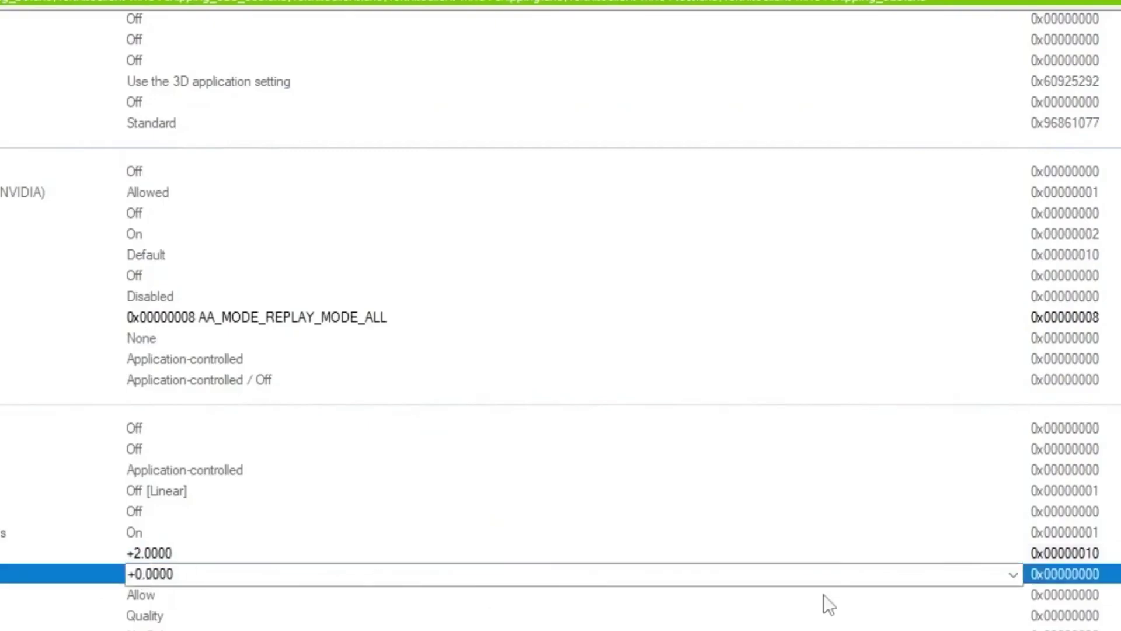
pyautogui.click(1013, 577)
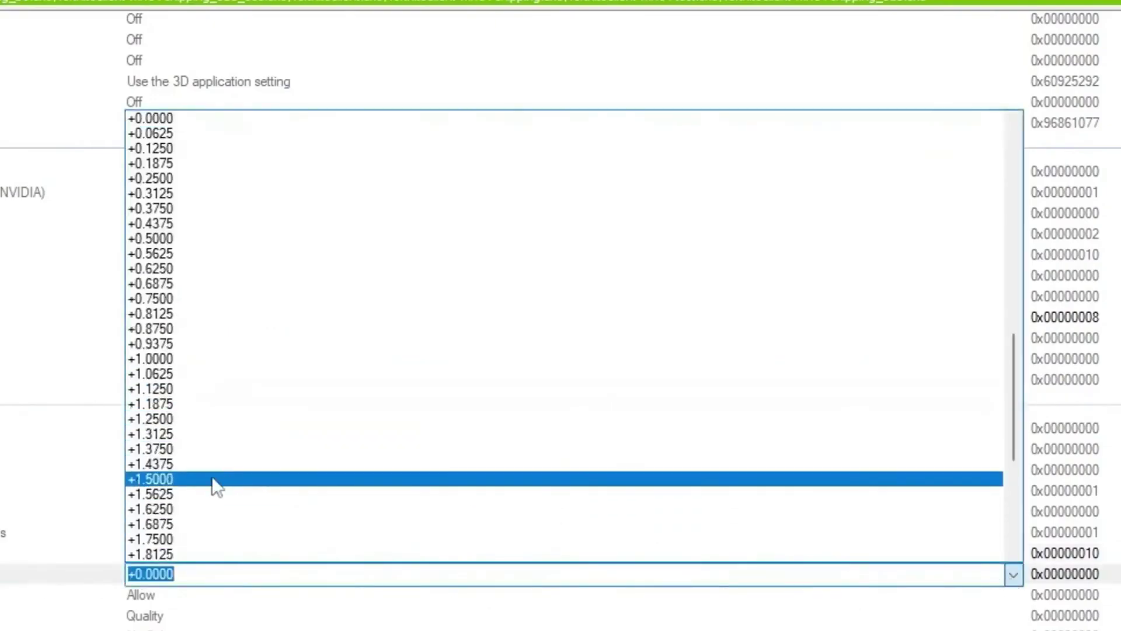
pyautogui.scroll(-1, 221, 390)
pyautogui.scroll(-1, 230, 425)
pyautogui.click(167, 508)
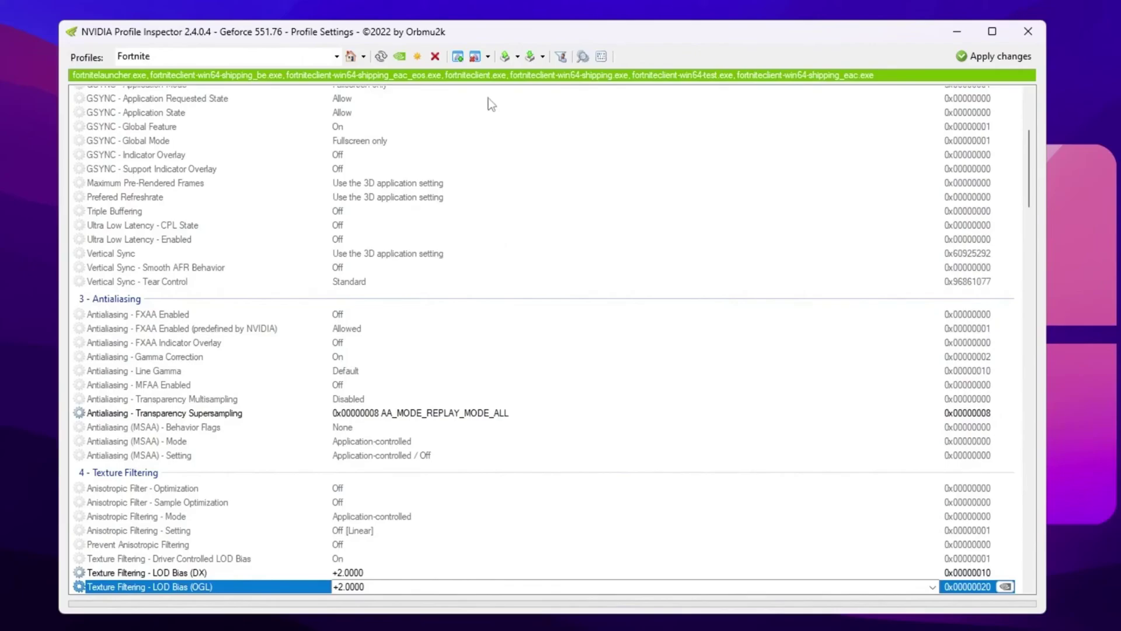
# Step: Import the Fortnite Potato Graphics and 0 Delay .nip profile and apply the changes
pyautogui.click(535, 58)
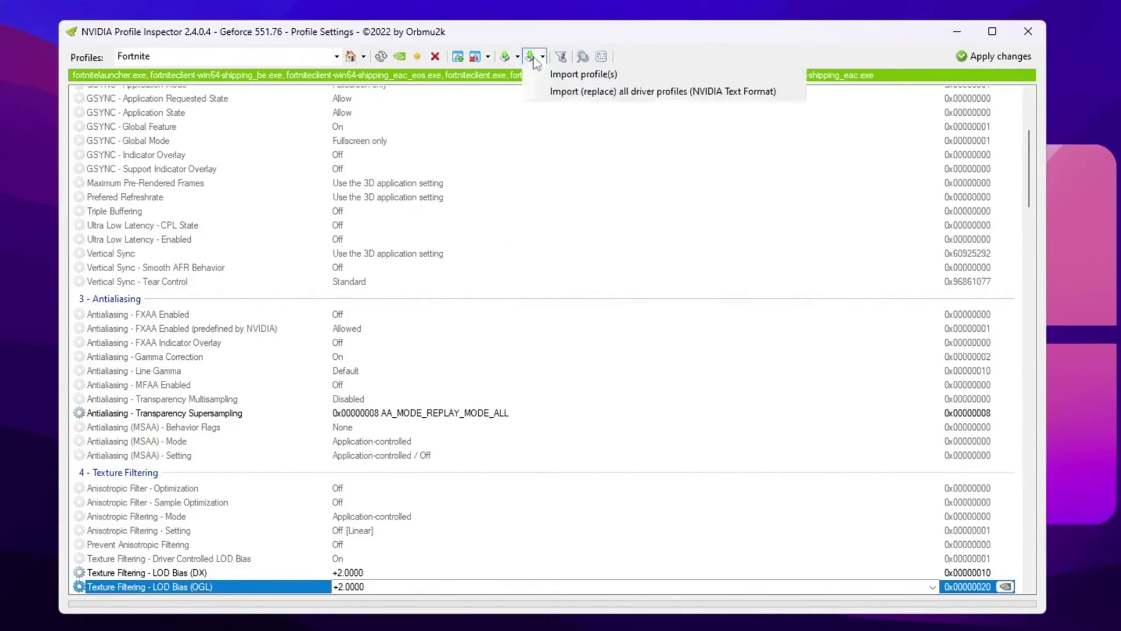
pyautogui.click(570, 74)
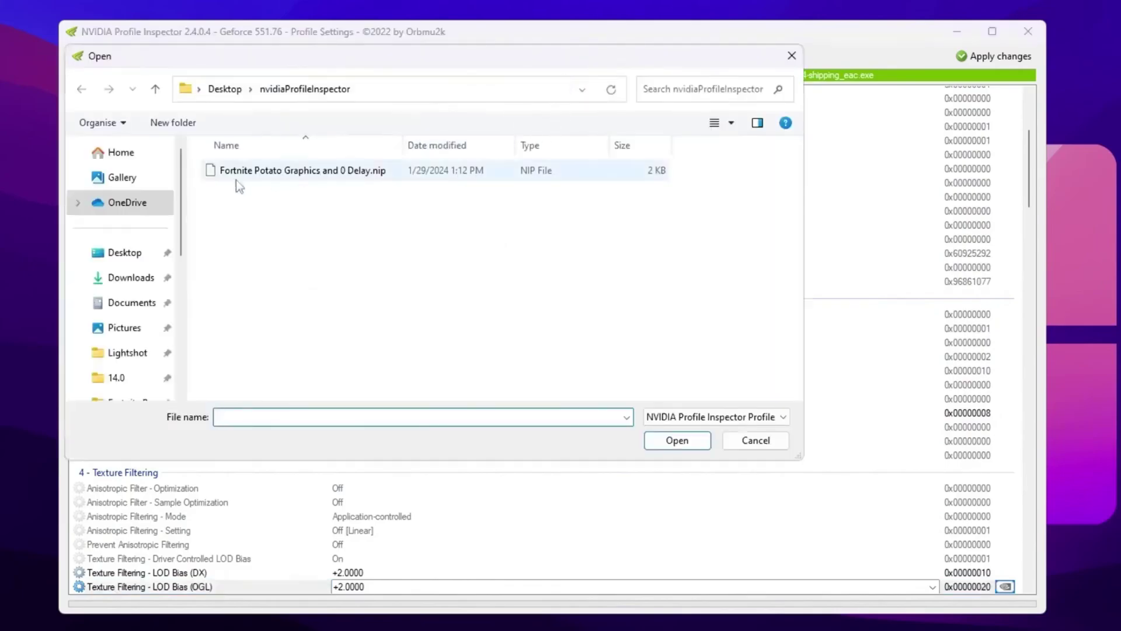
pyautogui.moveTo(303, 170)
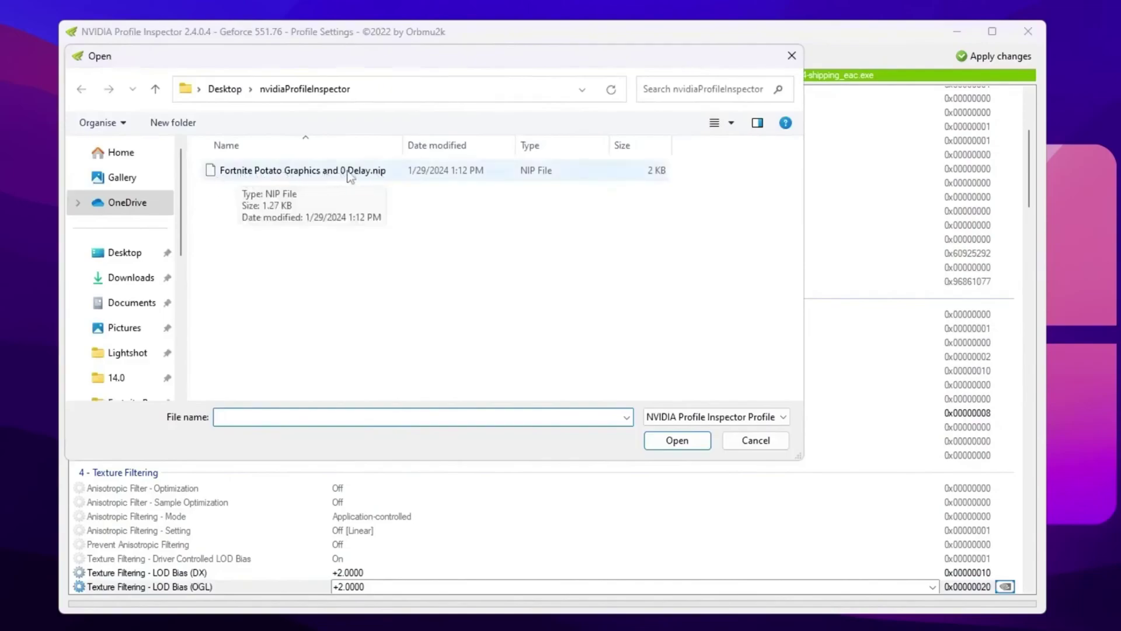
pyautogui.doubleClick(404, 171)
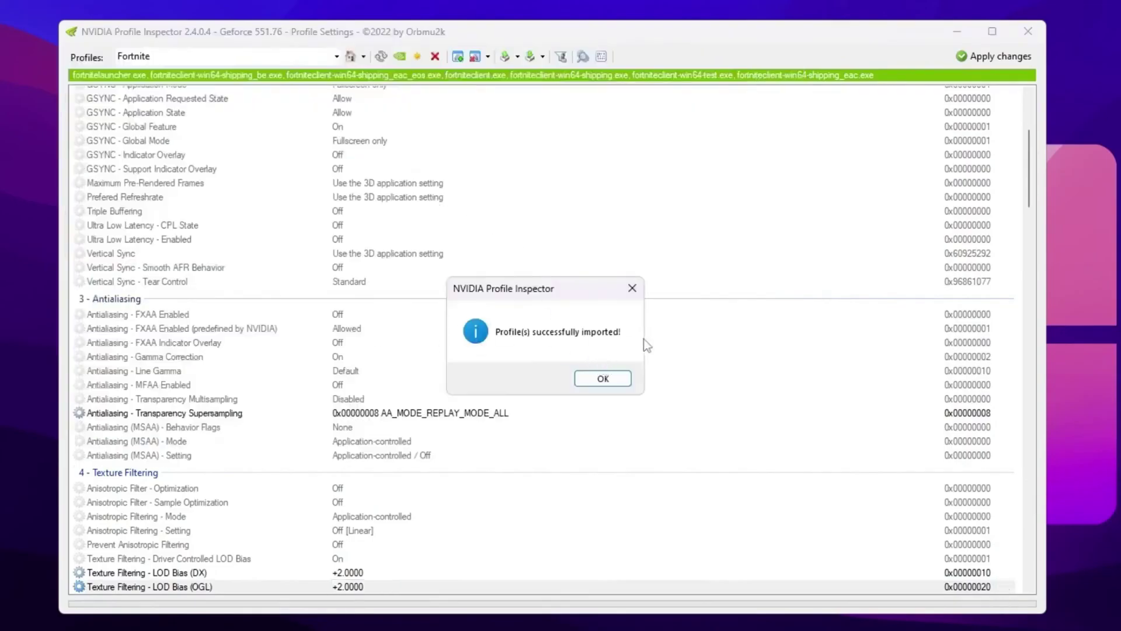
pyautogui.click(600, 378)
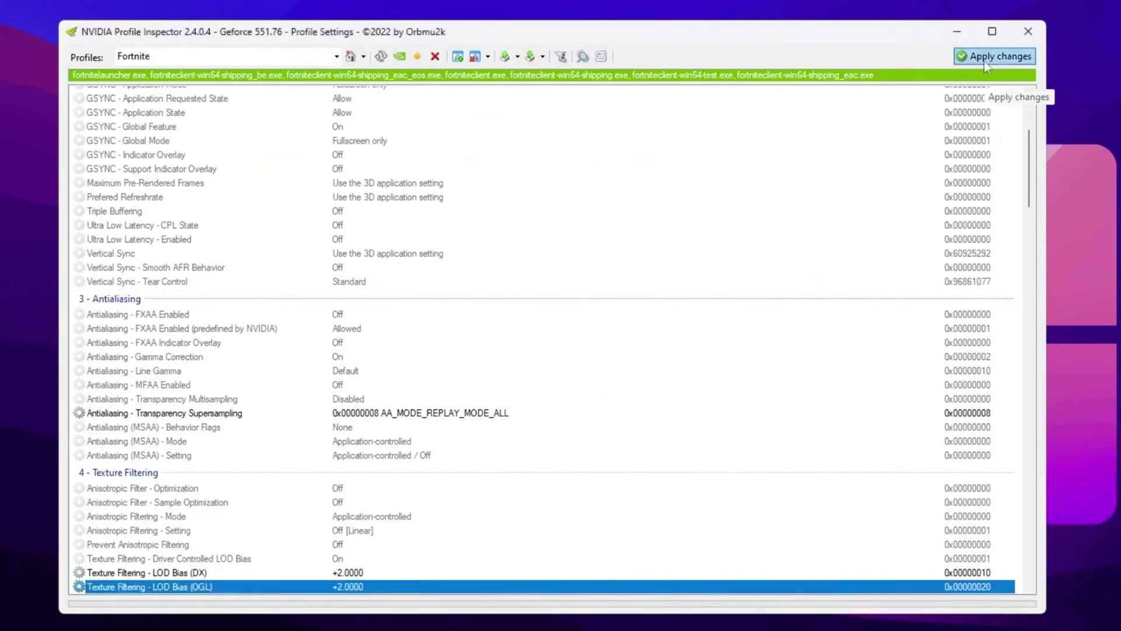
pyautogui.click(1028, 31)
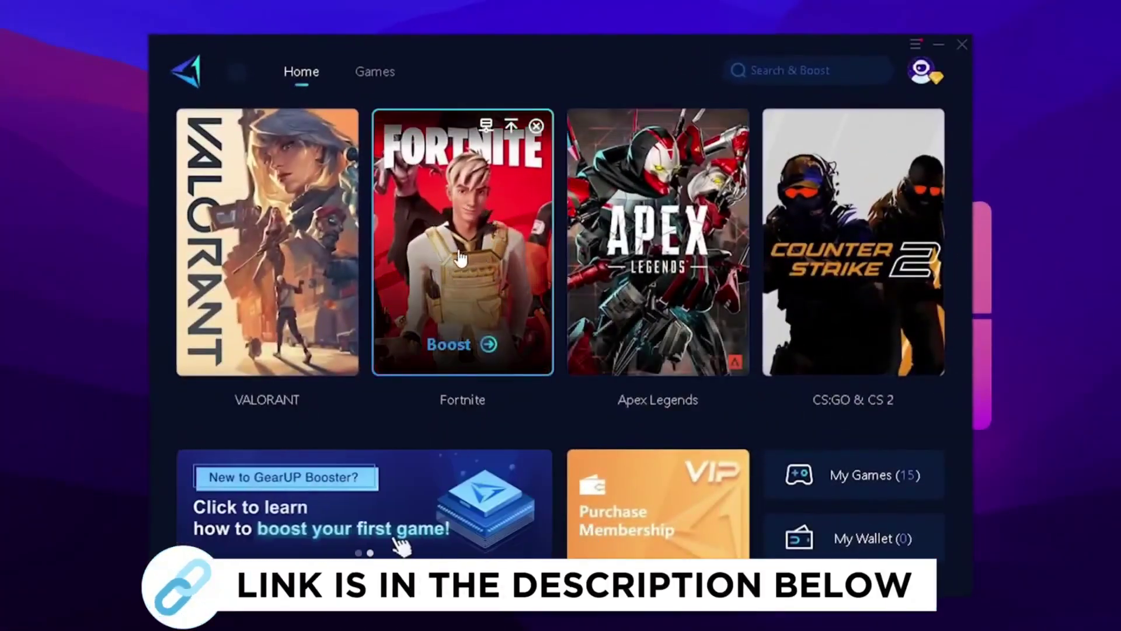
# Step: Boost Fortnite from its card on the GearUP Booster Home tab
pyautogui.click(459, 249)
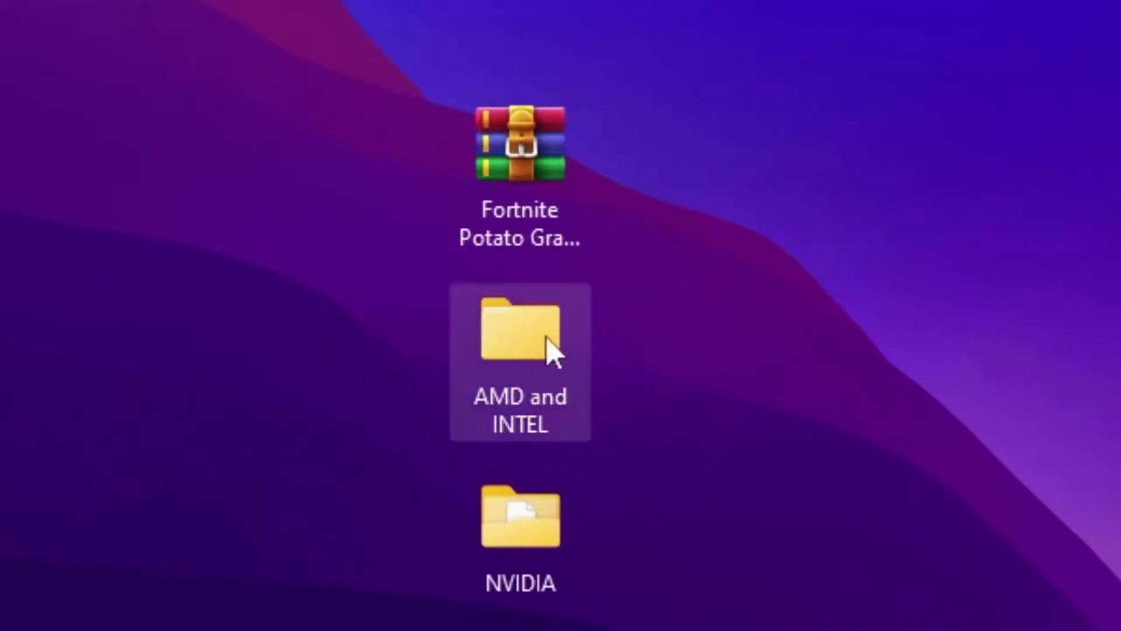
# Step: Copy GameUserSettings.ini from the AMD and INTEL > GameUserSettings folder
pyautogui.doubleClick(480, 344)
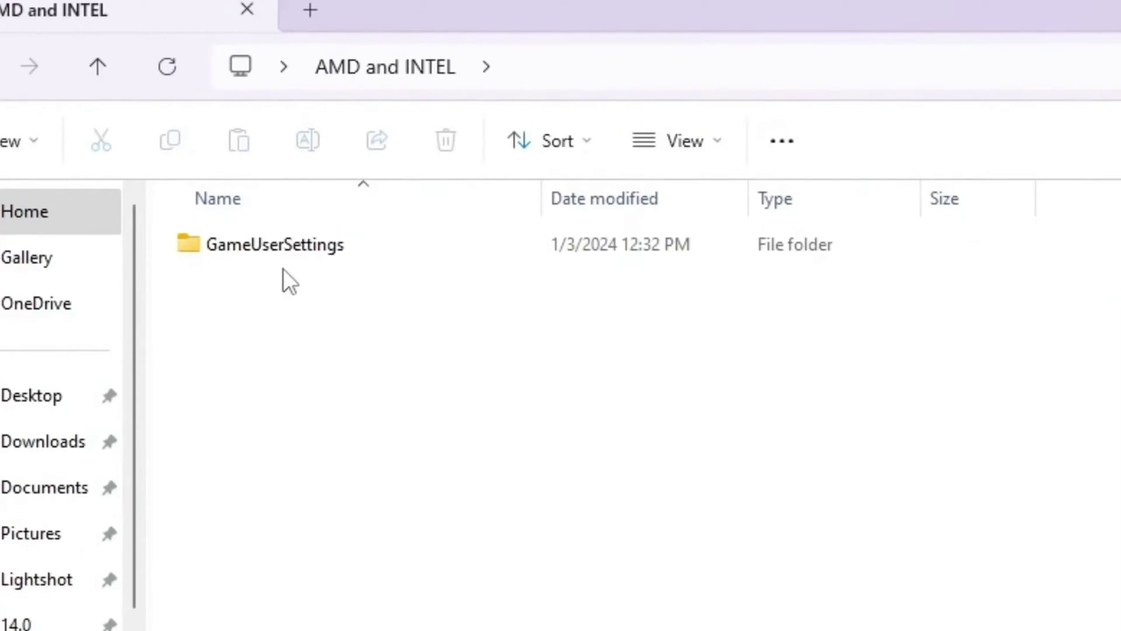
pyautogui.click(303, 245)
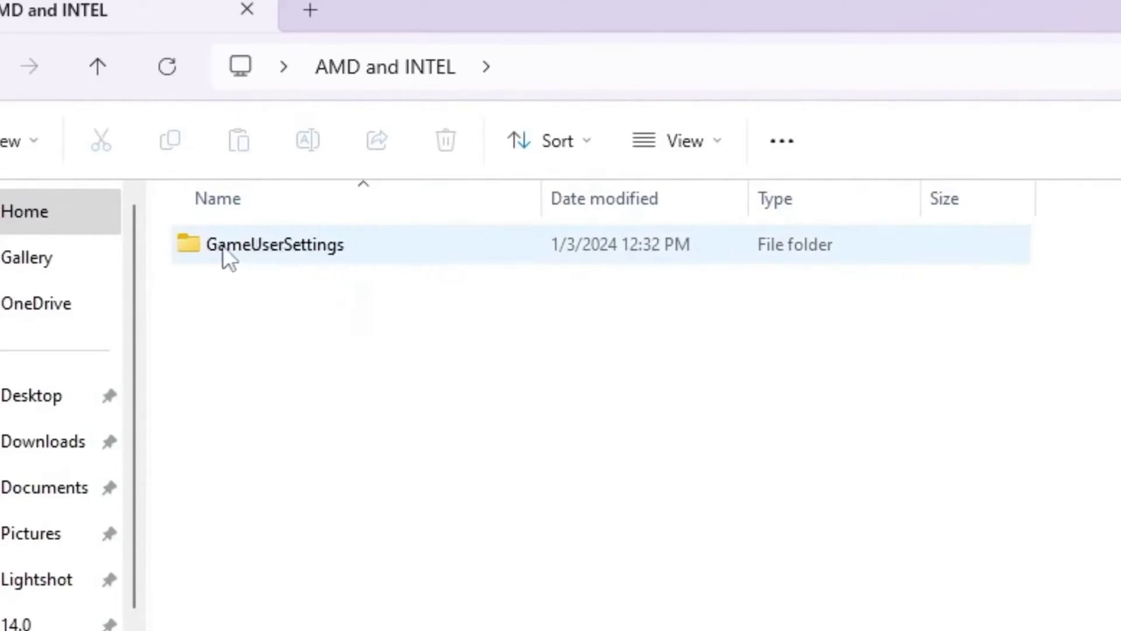
pyautogui.doubleClick(296, 245)
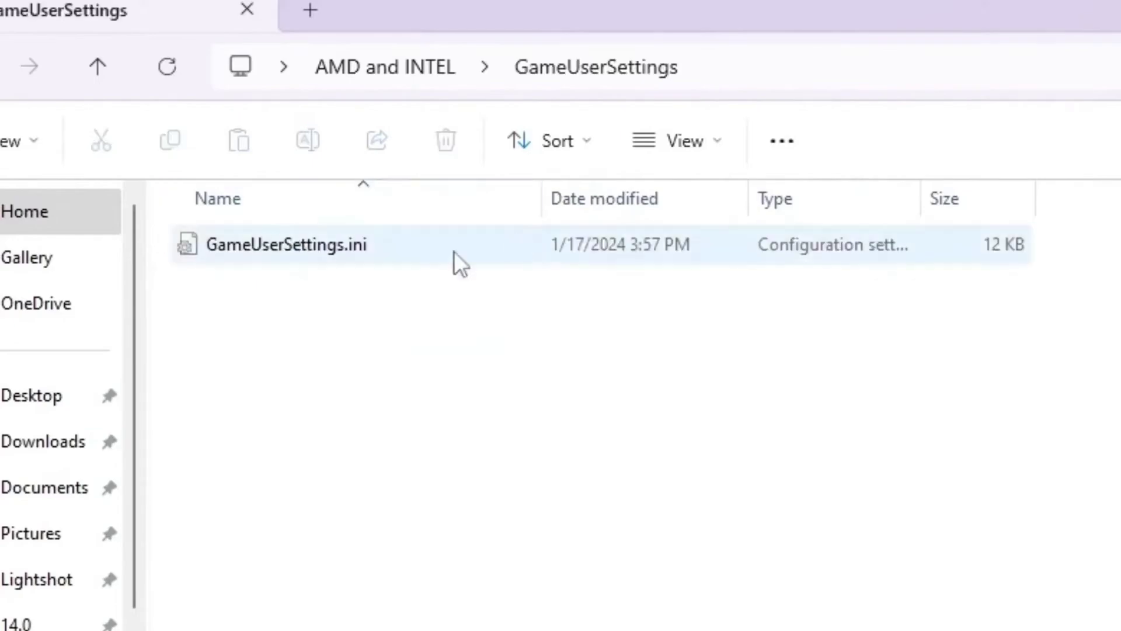
pyautogui.moveTo(263, 250)
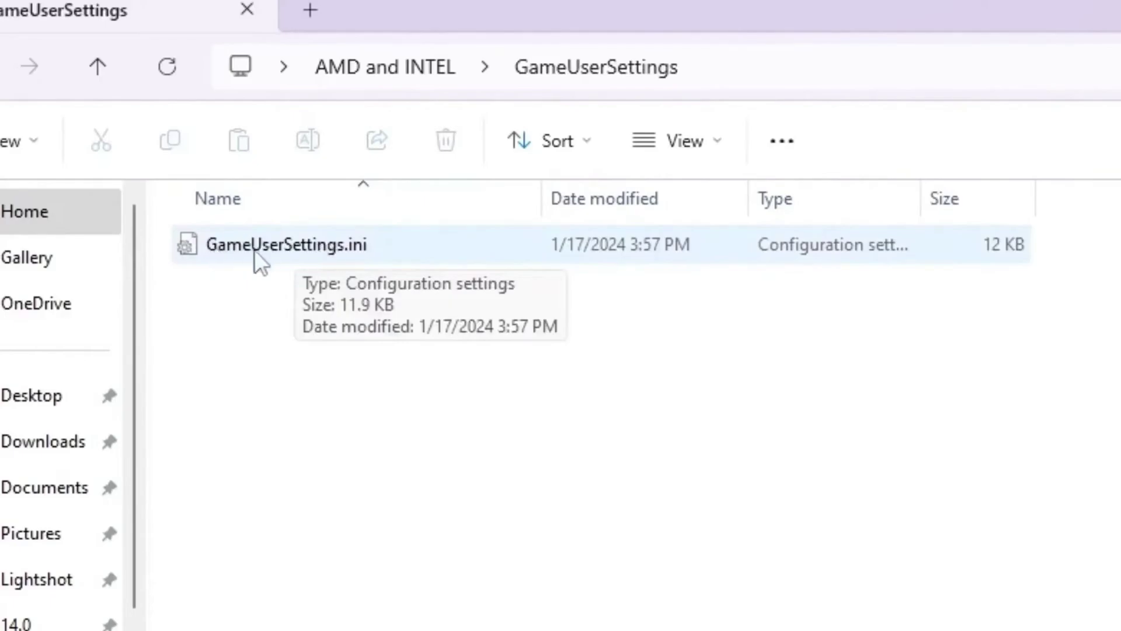
pyautogui.rightClick(275, 245)
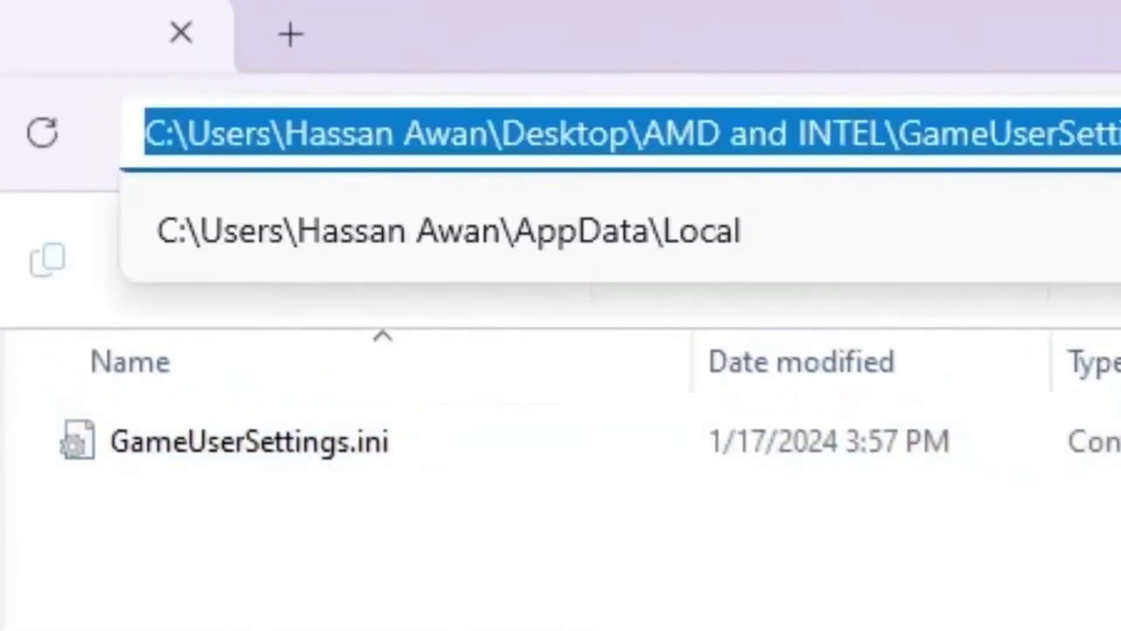
pyautogui.write('%')
# Step: Go to %localappdata% > FortniteGame > Saved > Config > WindowsClient
pyautogui.press('Down')
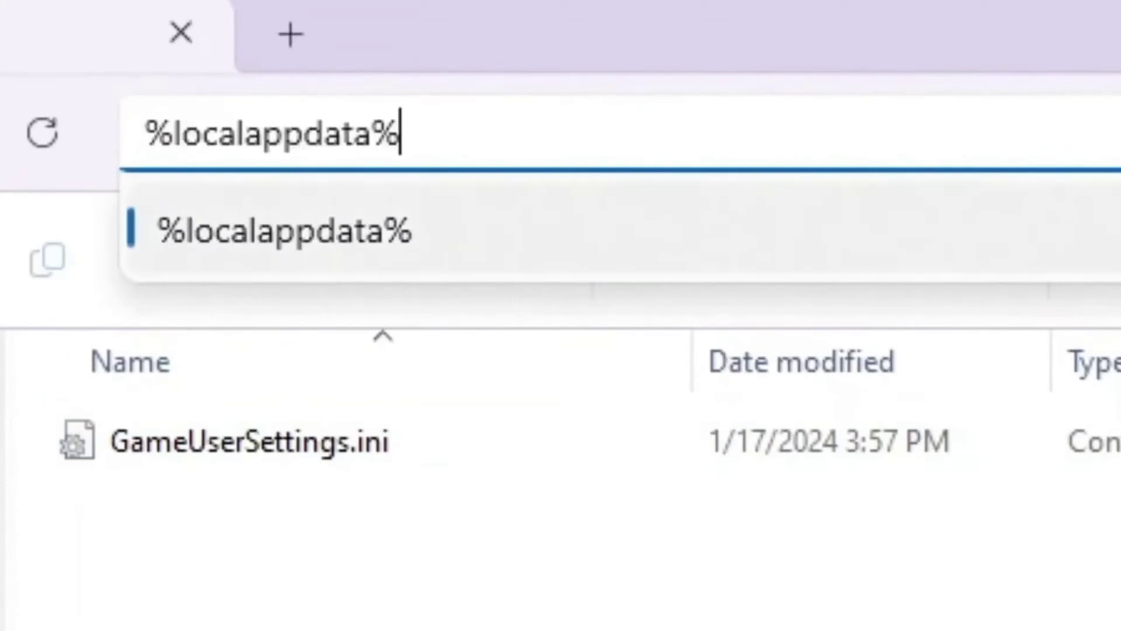
pyautogui.press('Return')
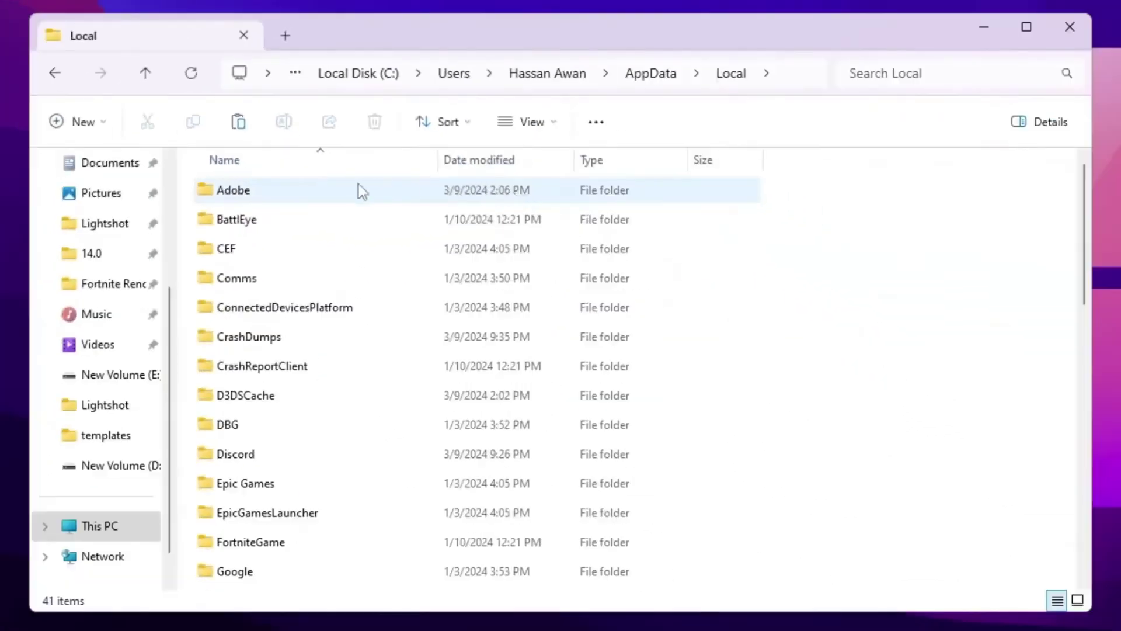
pyautogui.press('f')
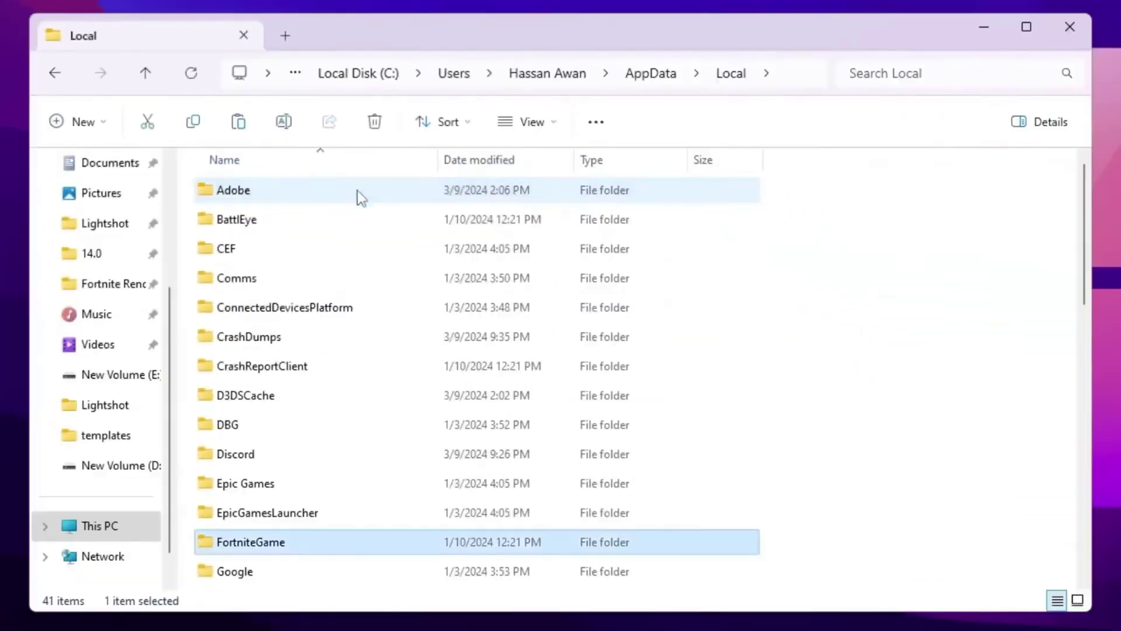
pyautogui.doubleClick(254, 545)
pyautogui.doubleClick(253, 204)
pyautogui.doubleClick(237, 219)
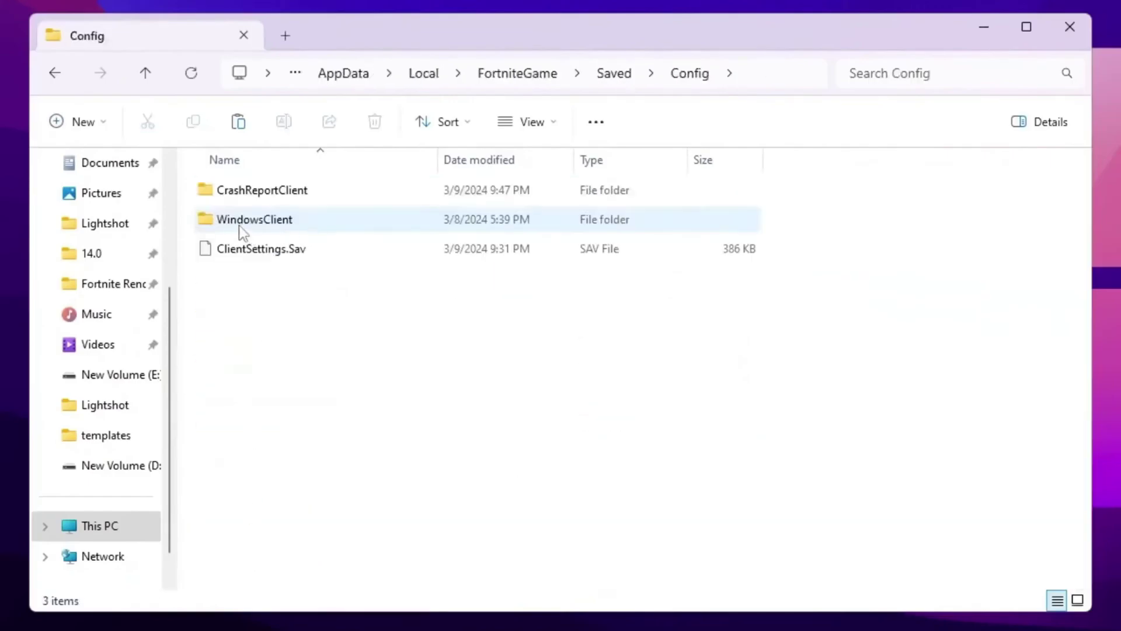
pyautogui.doubleClick(268, 221)
# Step: Paste GameUserSettings.ini there, replacing the old file, and close File Explorer
pyautogui.rightClick(299, 230)
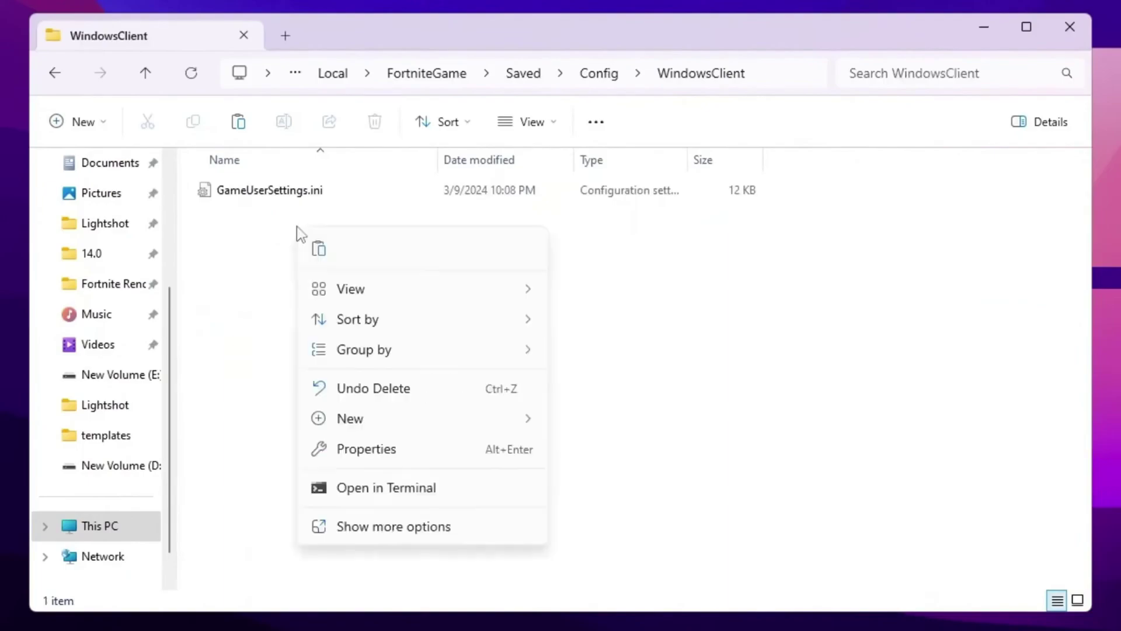
pyautogui.click(372, 524)
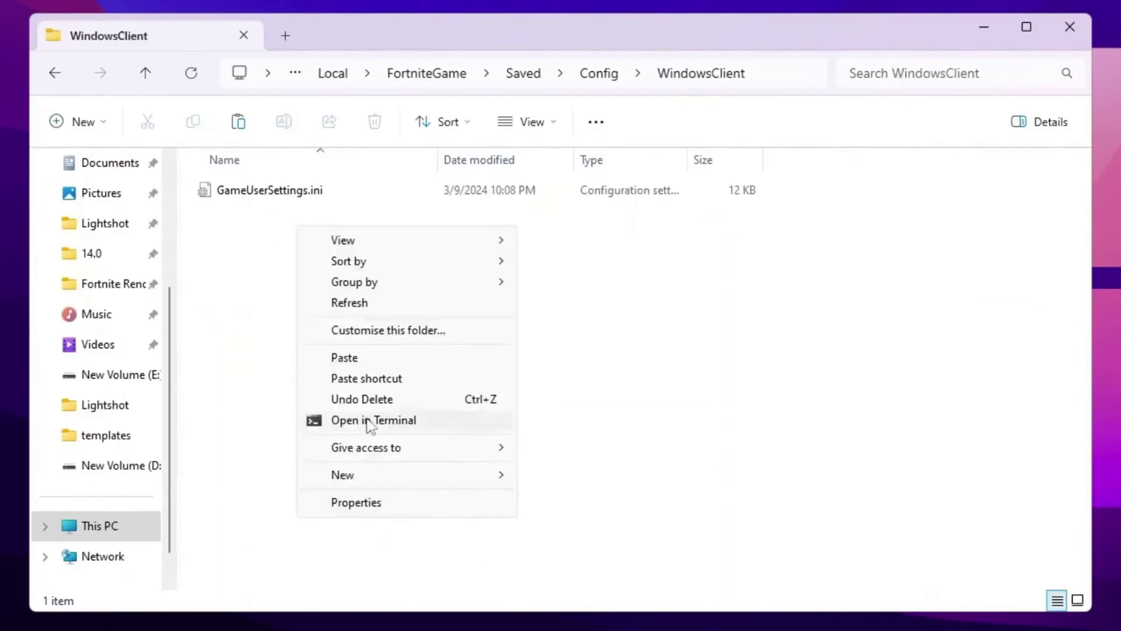
pyautogui.click(360, 356)
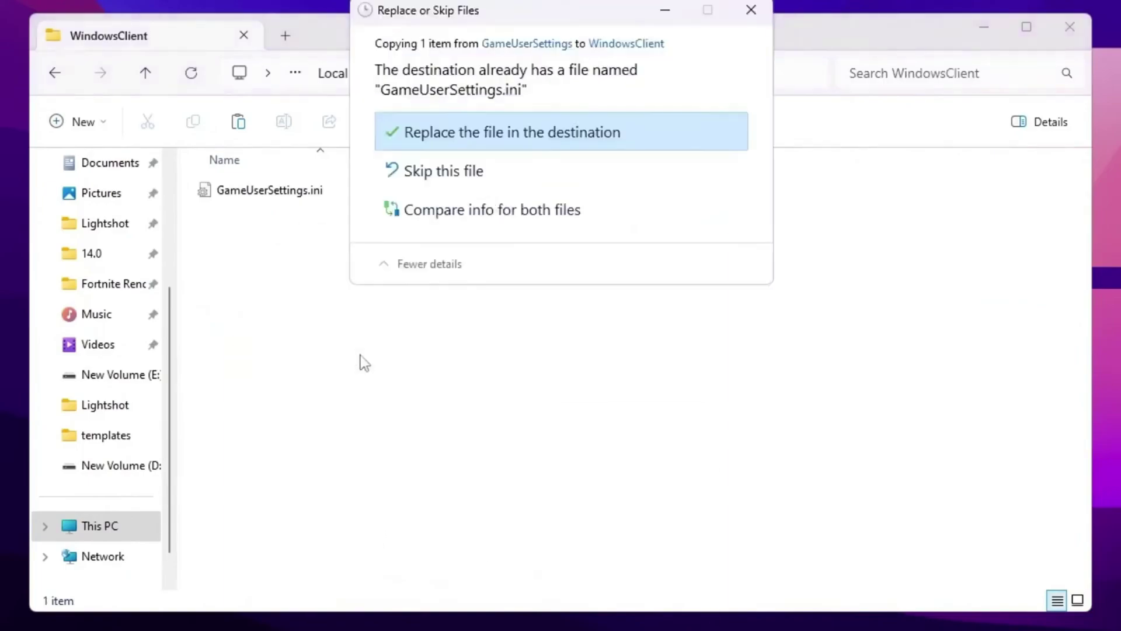
pyautogui.click(456, 140)
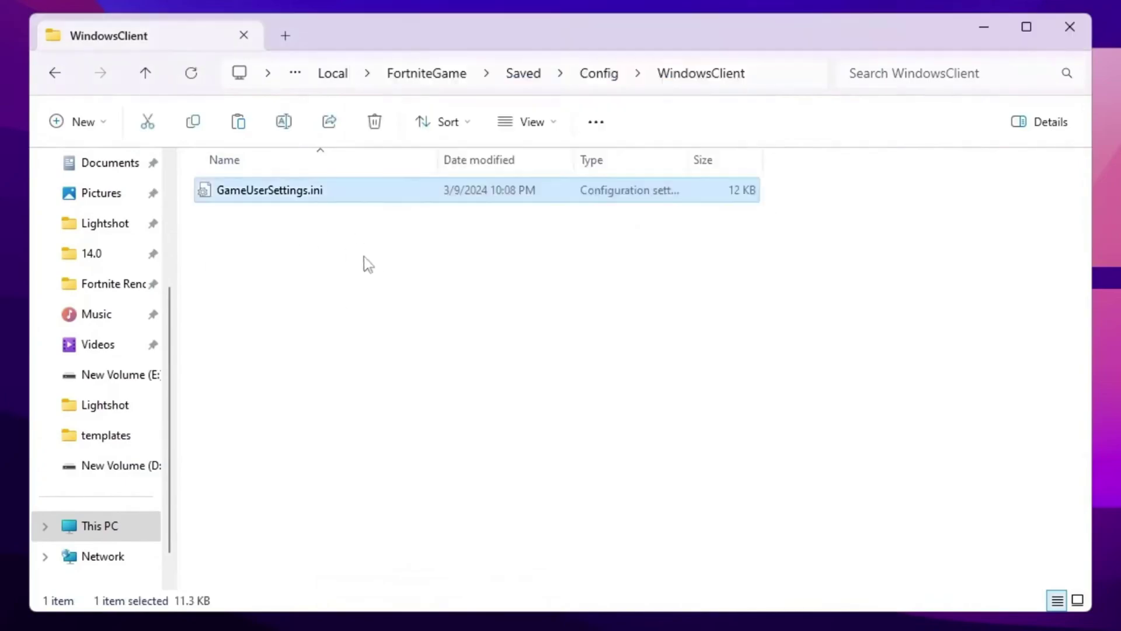
pyautogui.click(1071, 33)
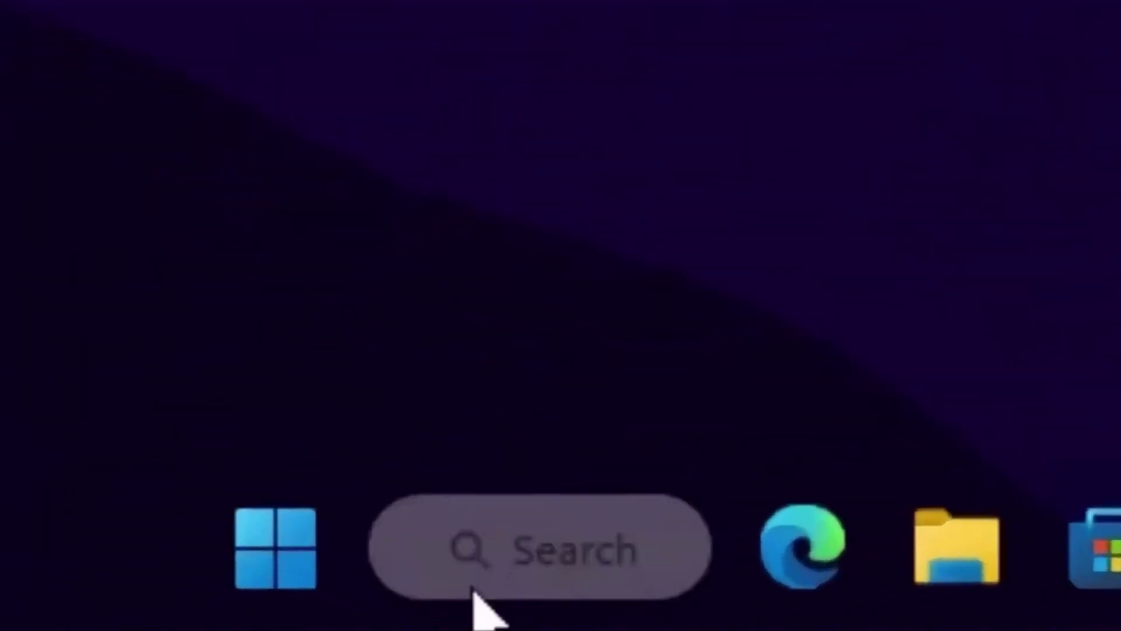
# Step: Search 'power' and open Bitsum Highest Performance's plan settings in Power Options
pyautogui.click(449, 618)
pyautogui.write('power')
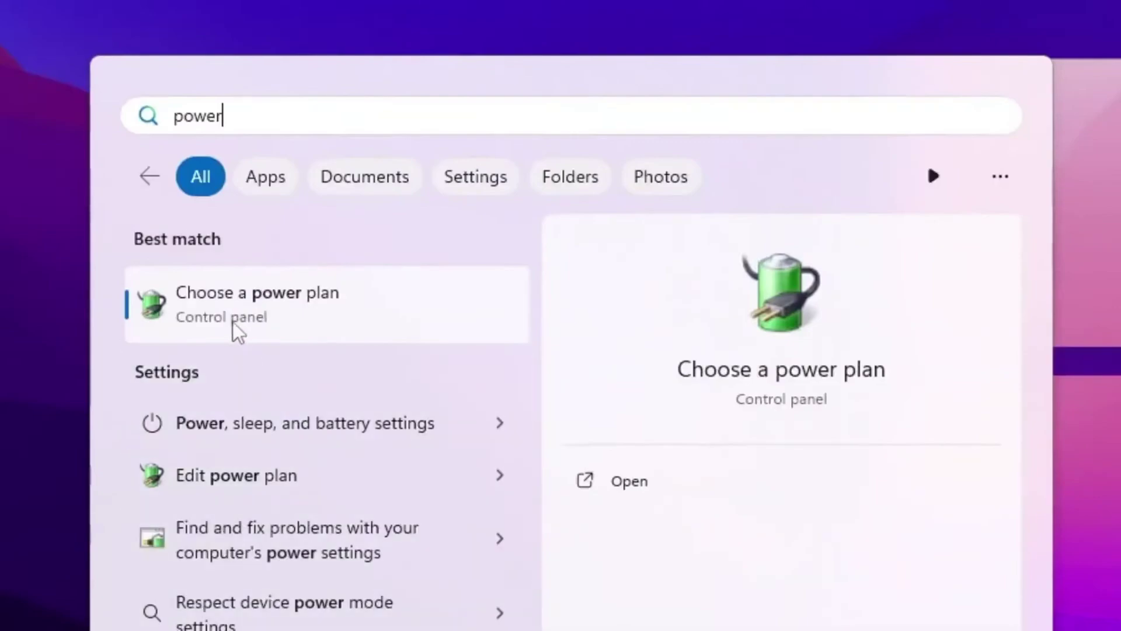
pyautogui.click(347, 298)
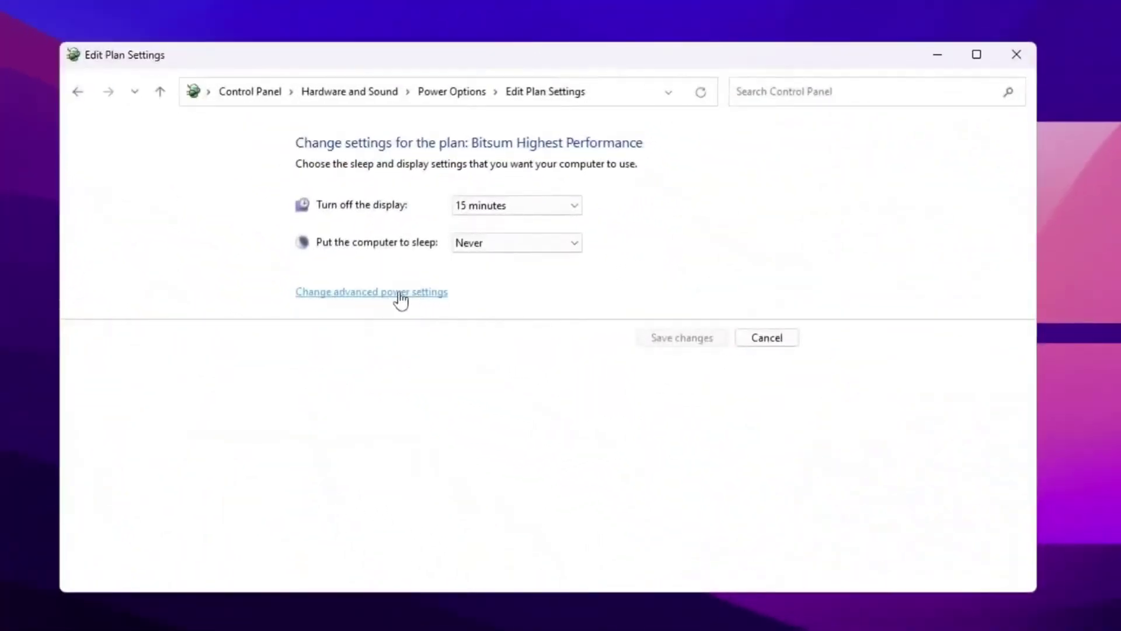
# Step: Verify Bitsum Highest Performance's minimum and maximum processor states are both 100%, then close
pyautogui.click(400, 295)
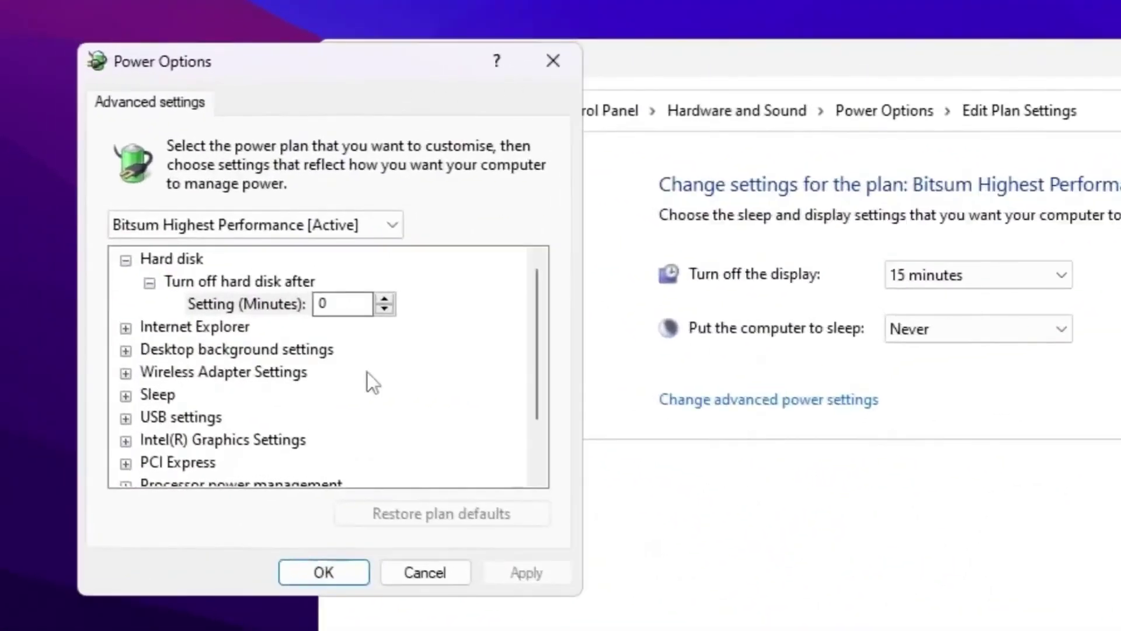
pyautogui.scroll(-1, 371, 393)
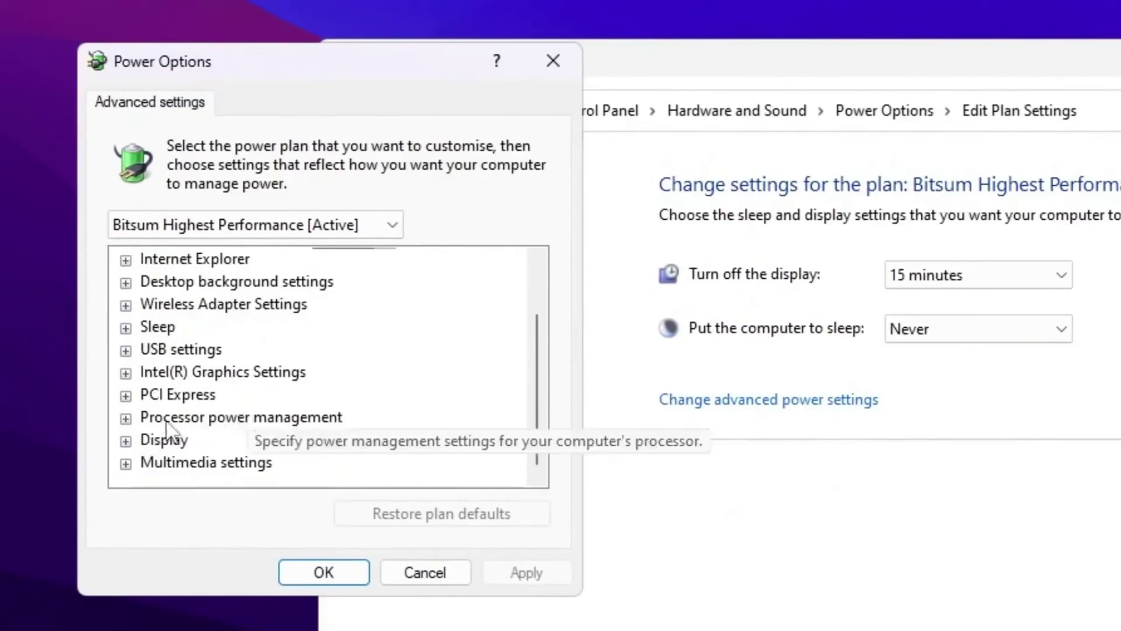
pyautogui.click(125, 418)
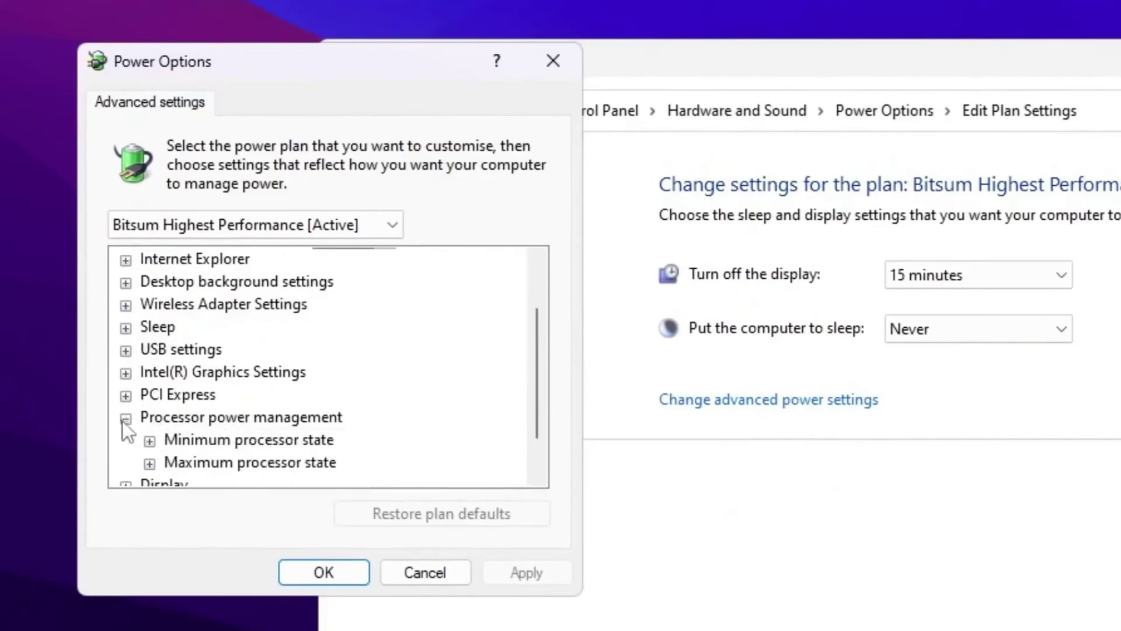
pyautogui.click(150, 441)
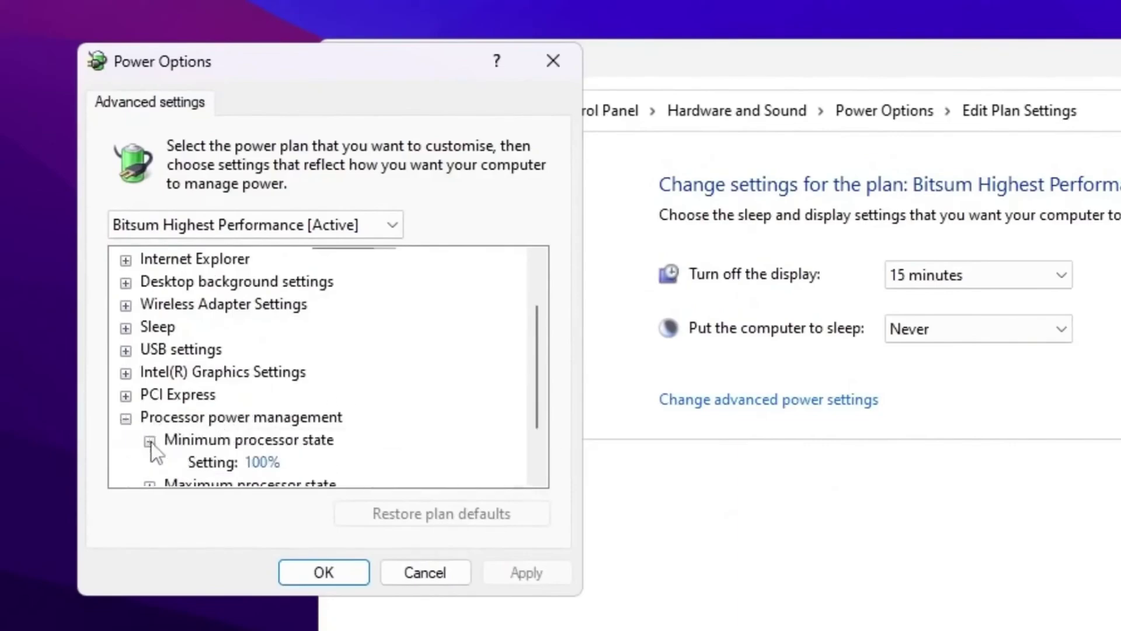
pyautogui.moveTo(260, 462)
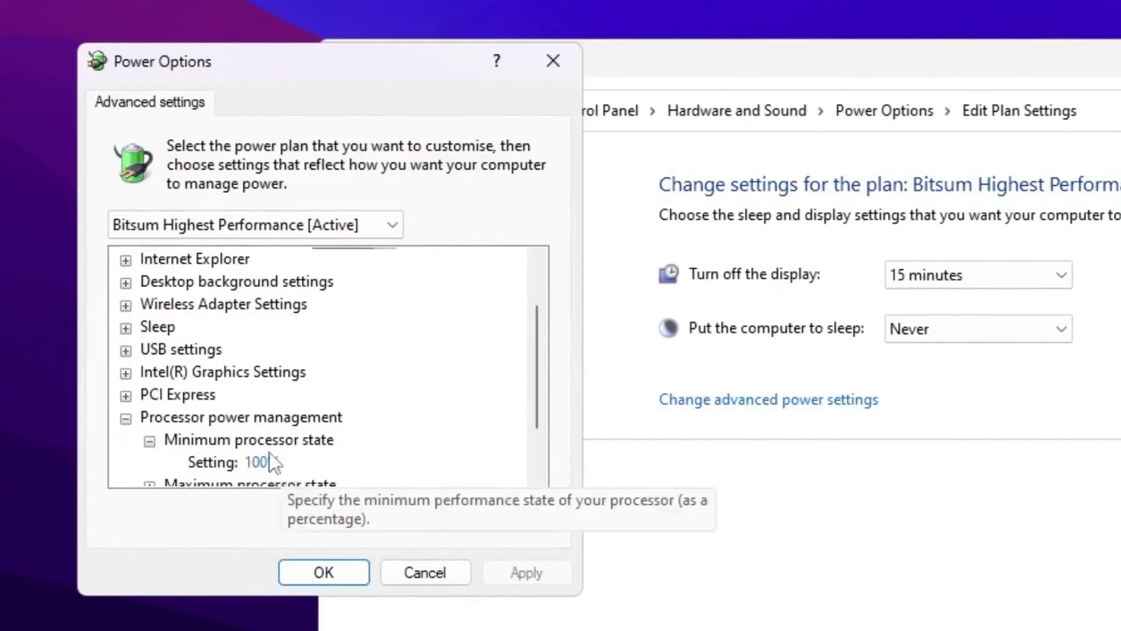
pyautogui.scroll(-1, 269, 451)
pyautogui.click(150, 418)
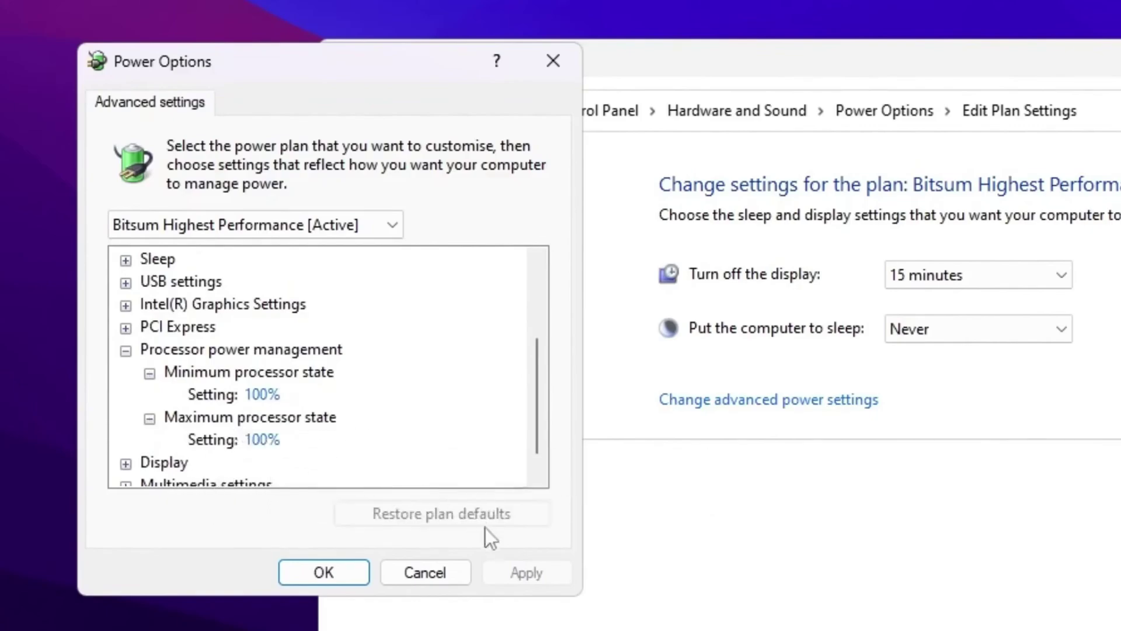
pyautogui.click(341, 577)
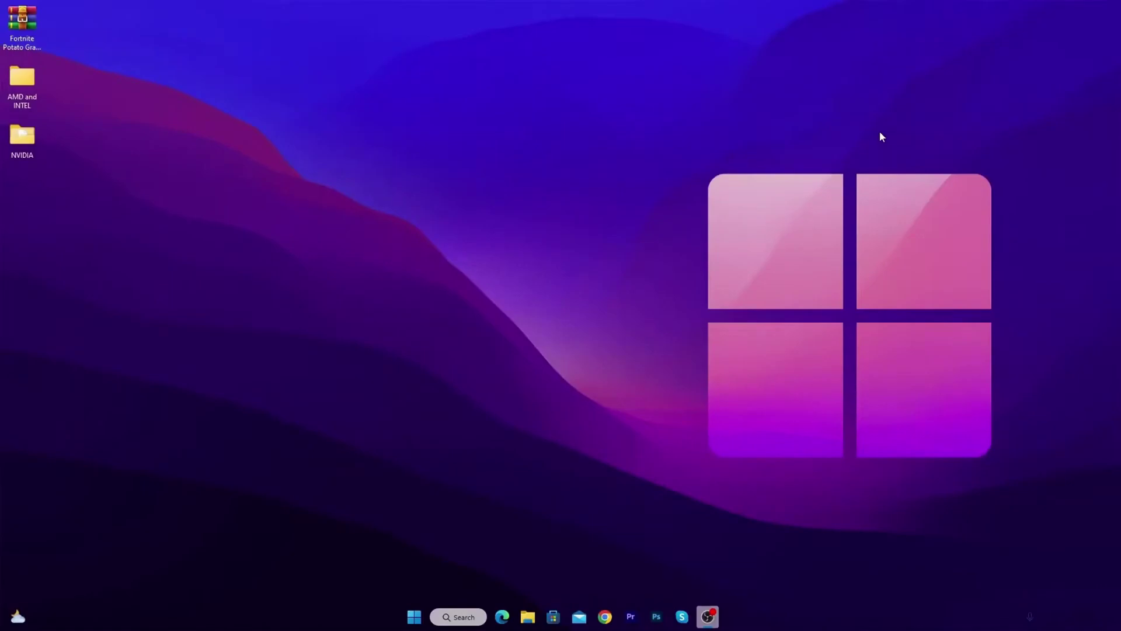
# Step: Run gpedit.msc and browse to Administrative Templates > Windows Components > App Privacy
pyautogui.press('super+r')
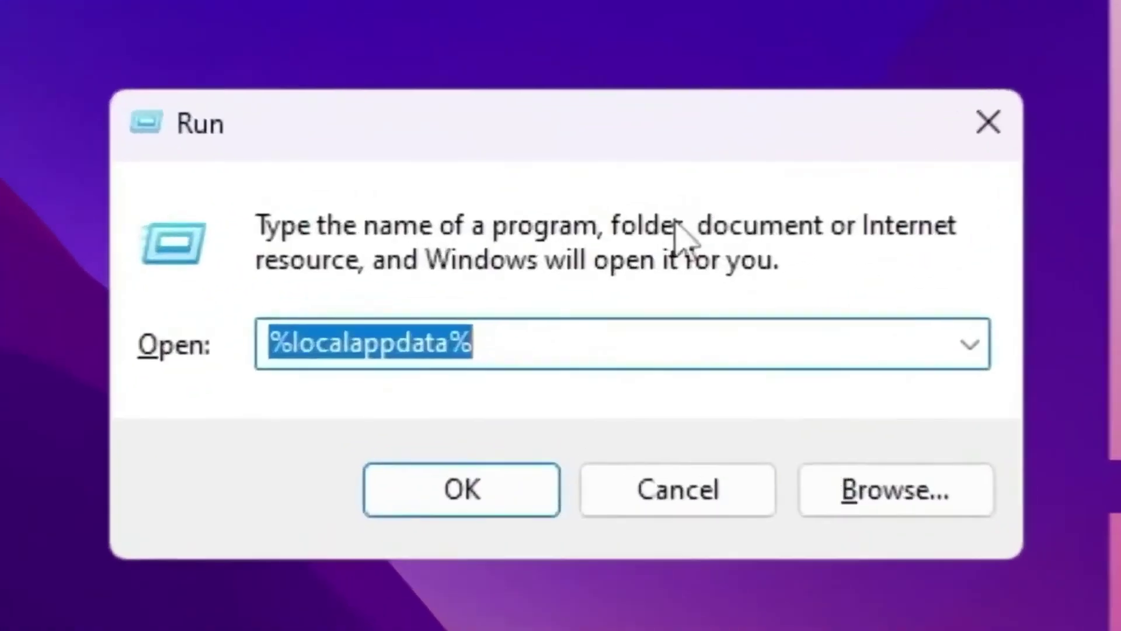
pyautogui.write('gpedit.msc')
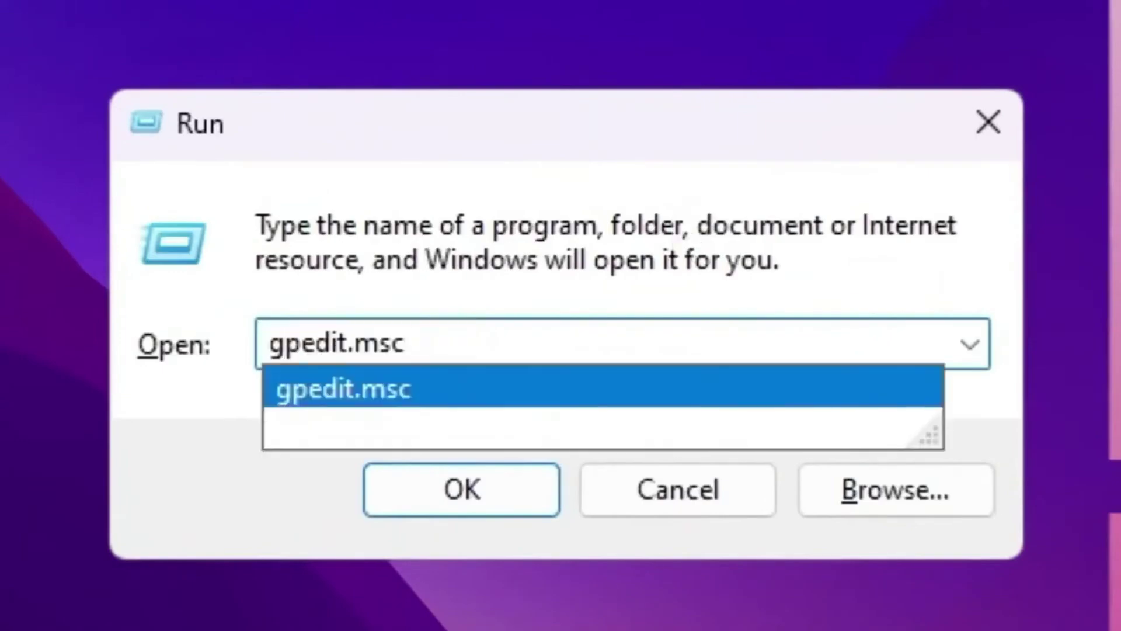
pyautogui.press('Return')
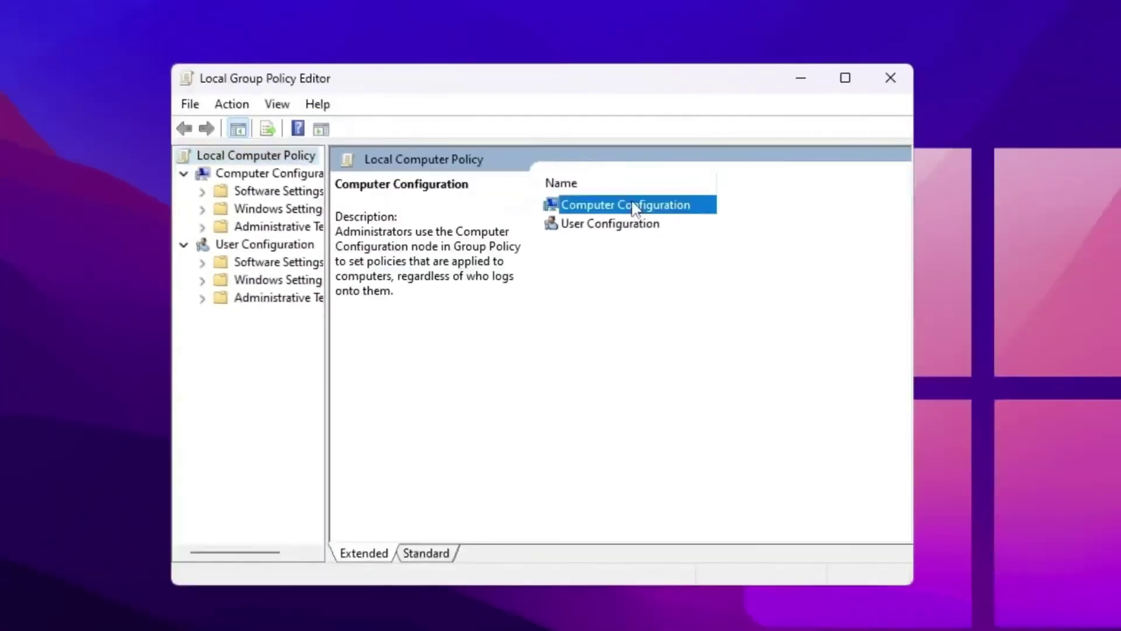
pyautogui.doubleClick(633, 204)
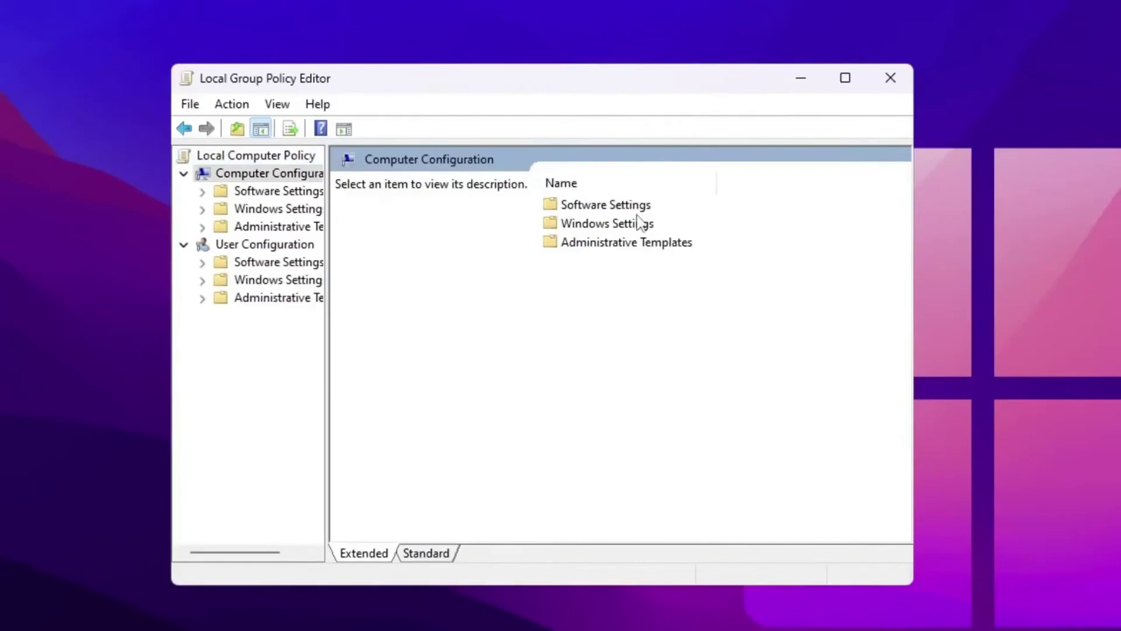
pyautogui.doubleClick(603, 244)
pyautogui.doubleClick(605, 343)
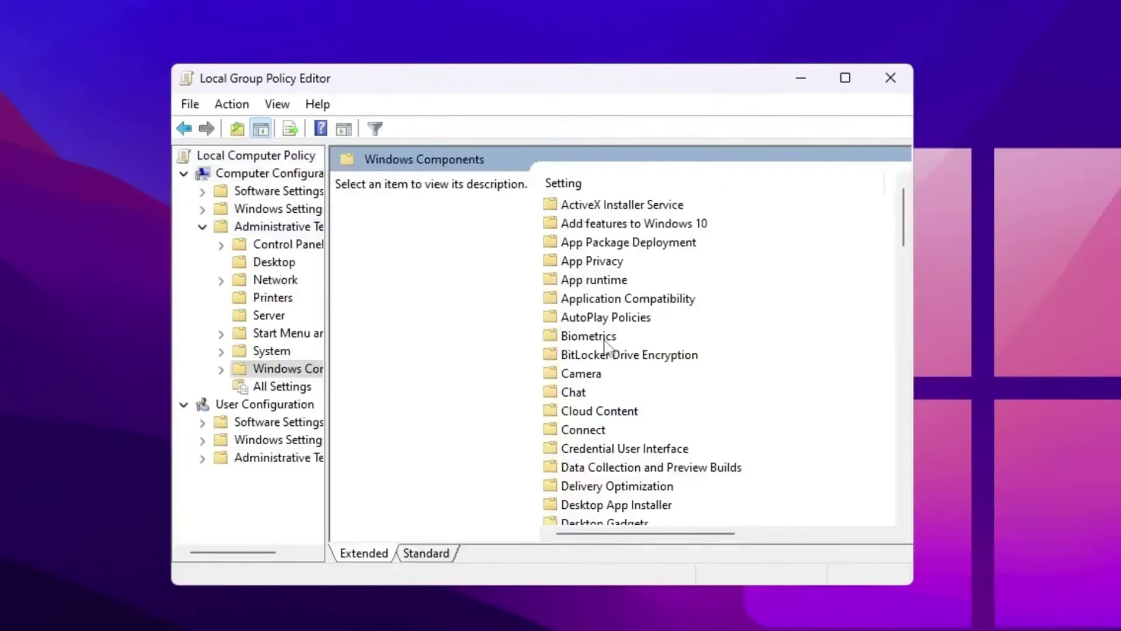
pyautogui.doubleClick(598, 262)
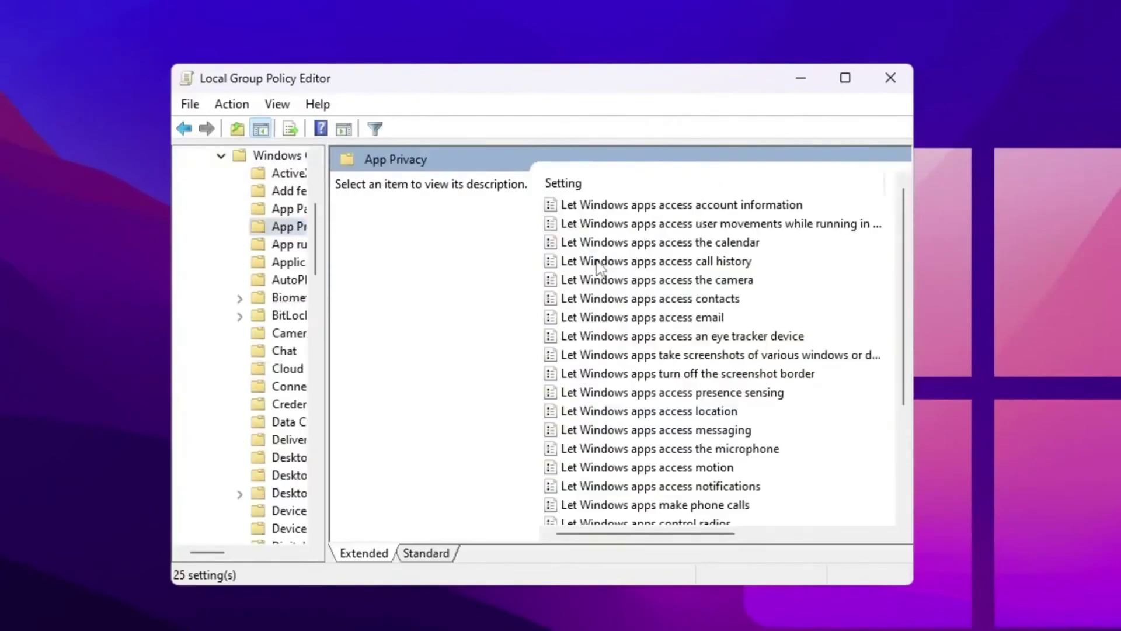
pyautogui.scroll(-1, 600, 270)
pyautogui.scroll(-2, 601, 274)
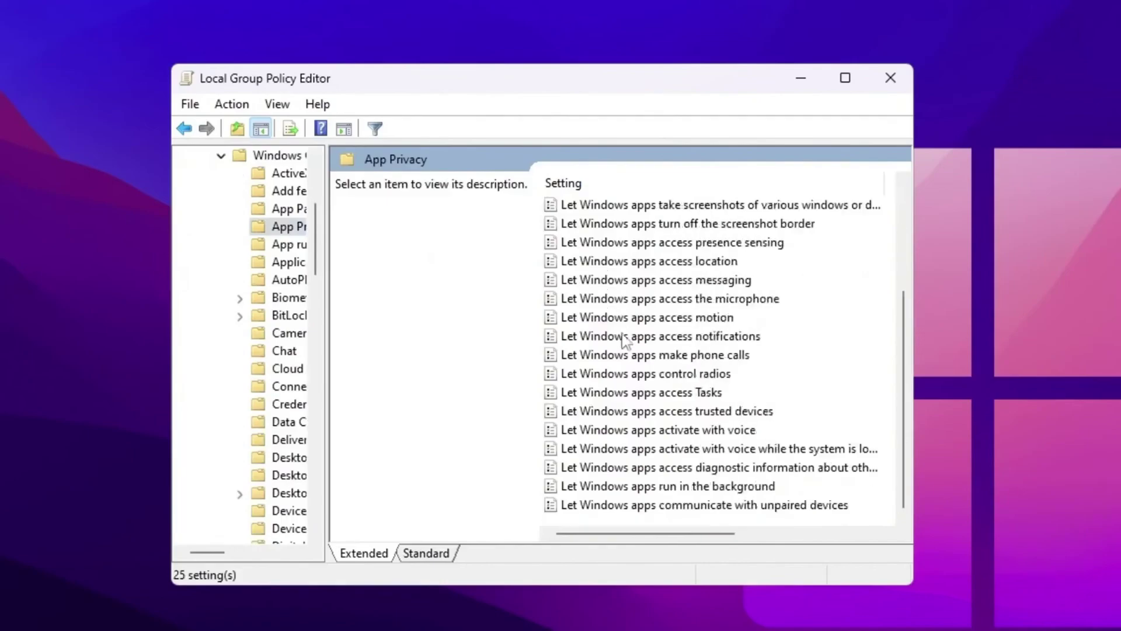
# Step: Enable 'Let Windows apps run in the background' with Force Deny for all apps, then close
pyautogui.doubleClick(593, 488)
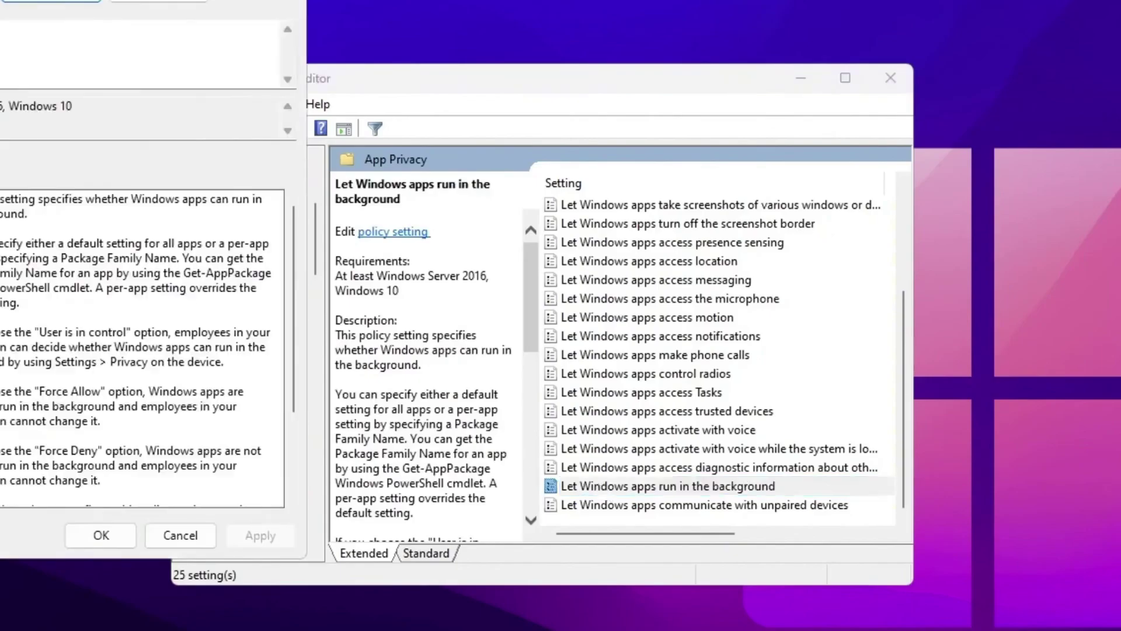
pyautogui.moveTo(53, 3); pyautogui.dragTo(500, 20)
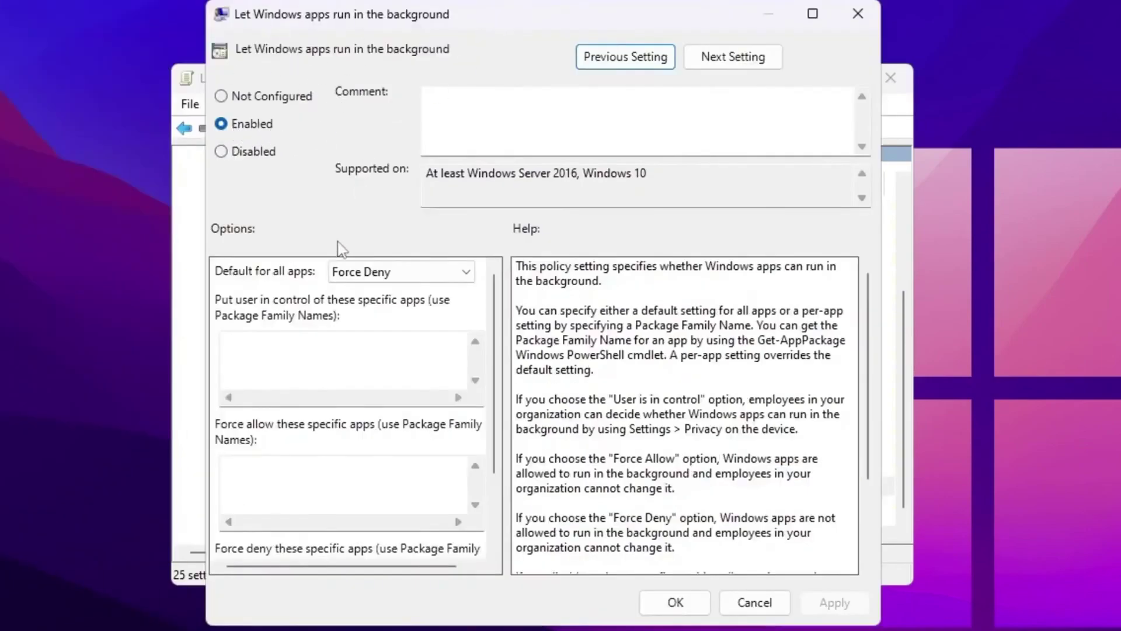
pyautogui.click(360, 276)
pyautogui.click(351, 321)
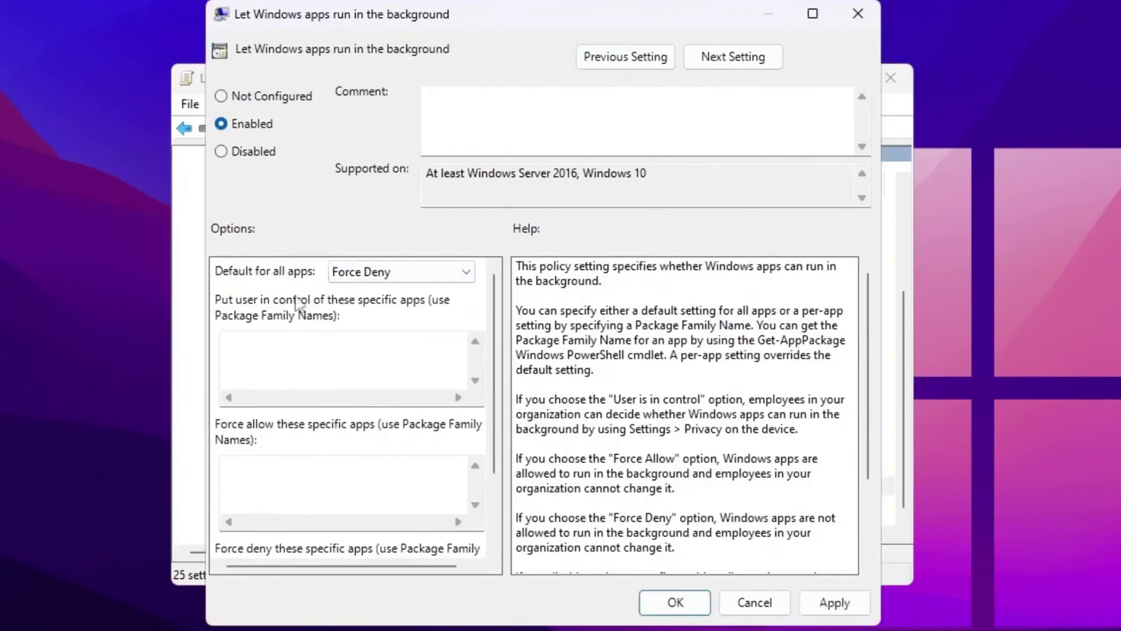
pyautogui.click(842, 605)
pyautogui.click(676, 604)
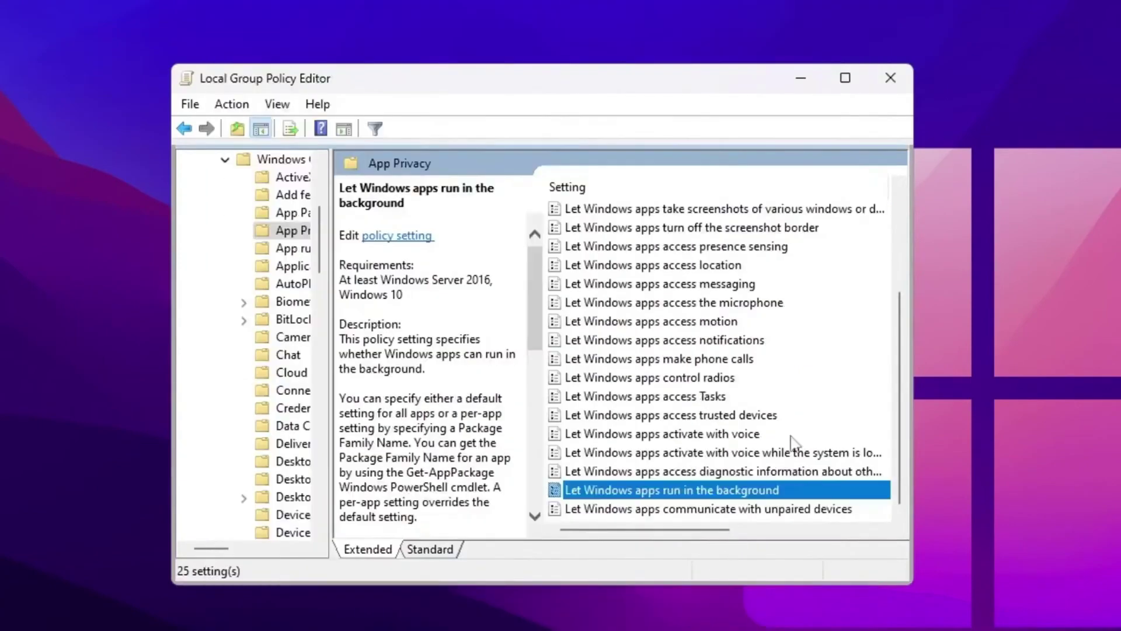
pyautogui.click(891, 79)
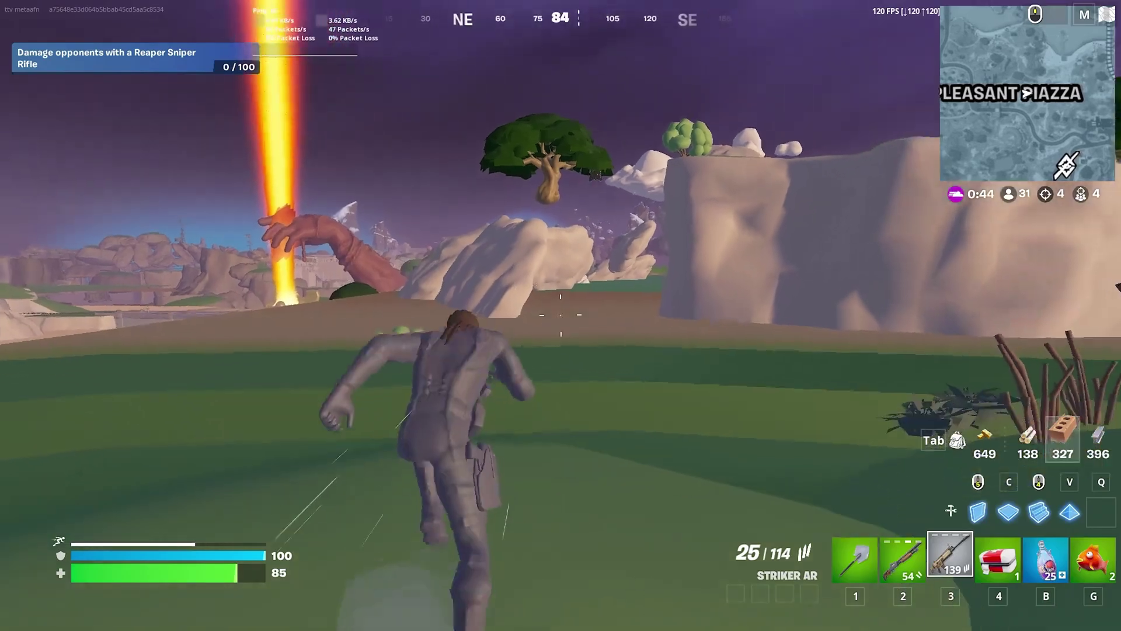
# Step: Drink the Flowberry Fizz down to 15, then switch to the Flopper
pyautogui.press('q')
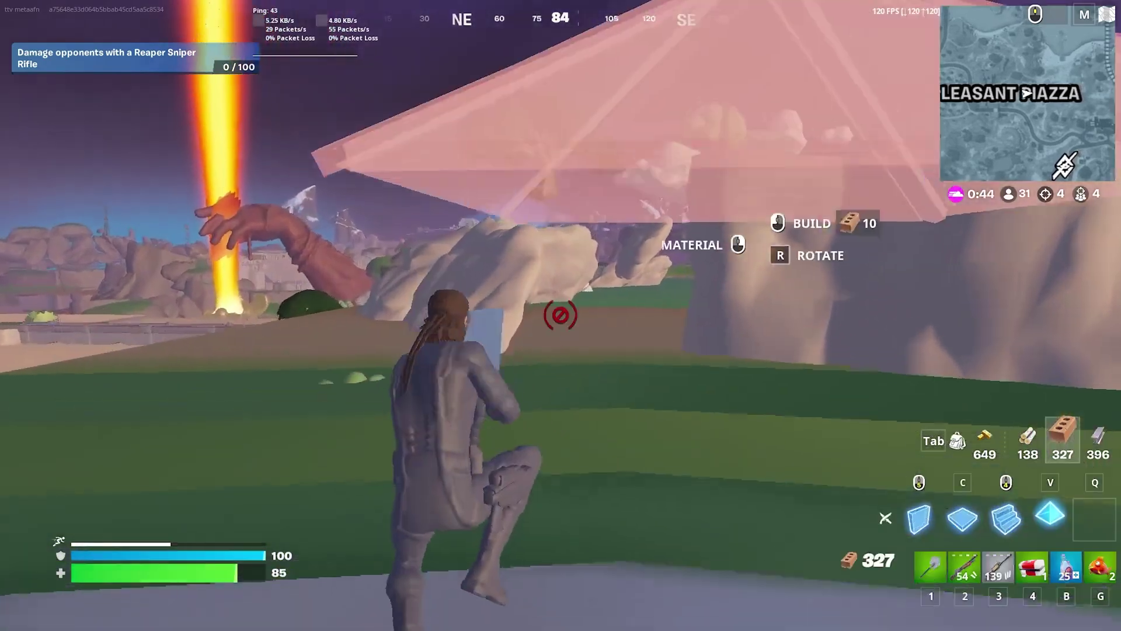
pyautogui.press('b')
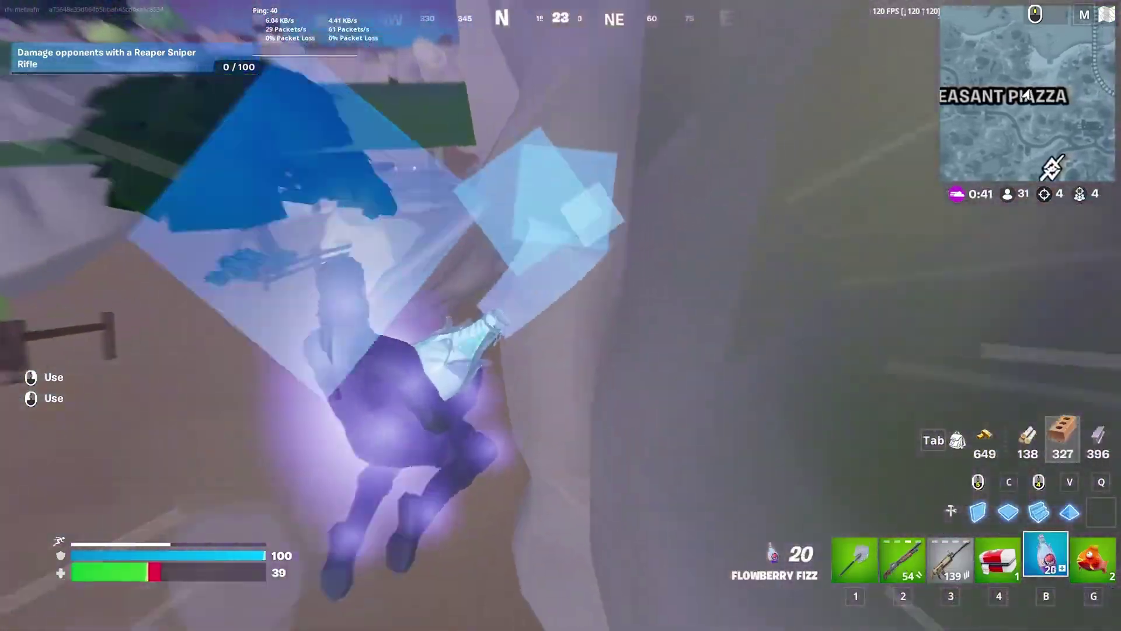
pyautogui.click(561, 316)
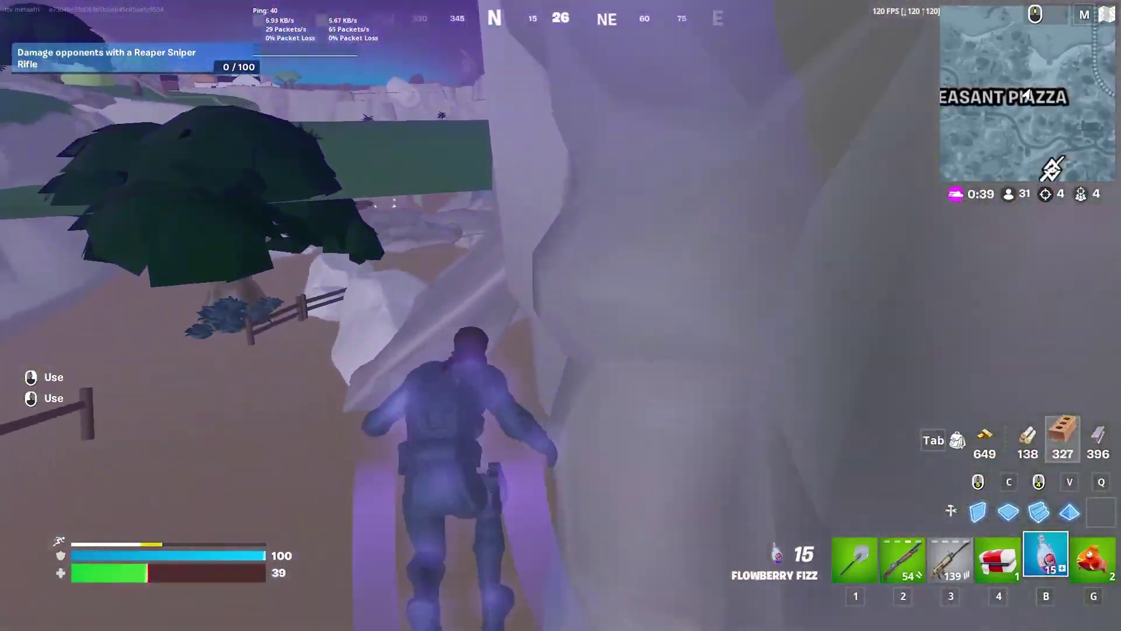
pyautogui.press('g')
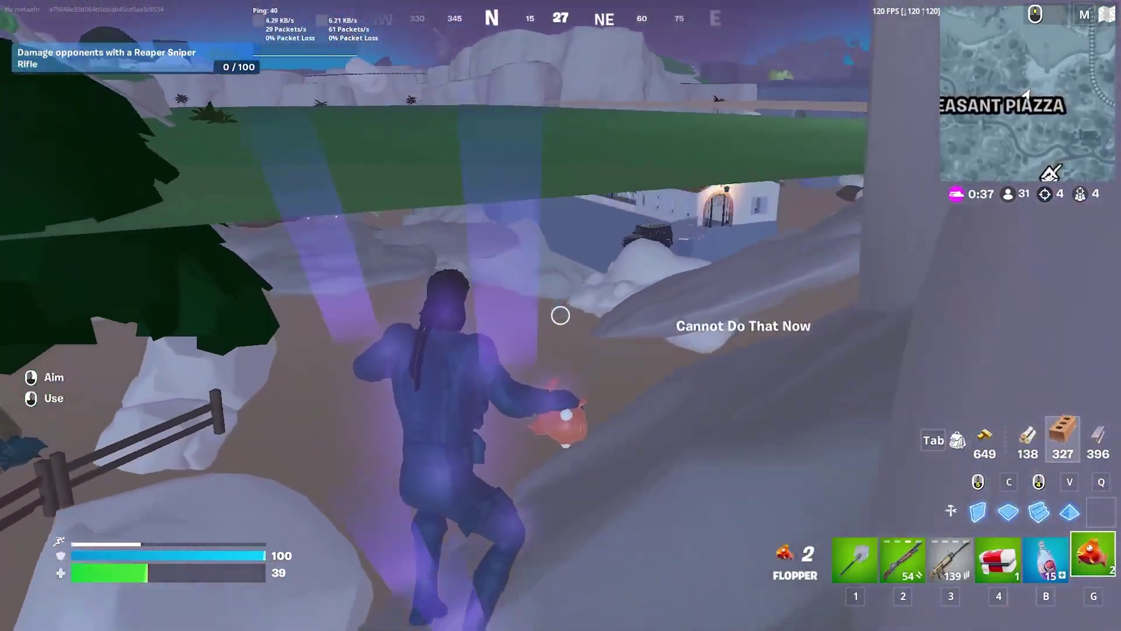